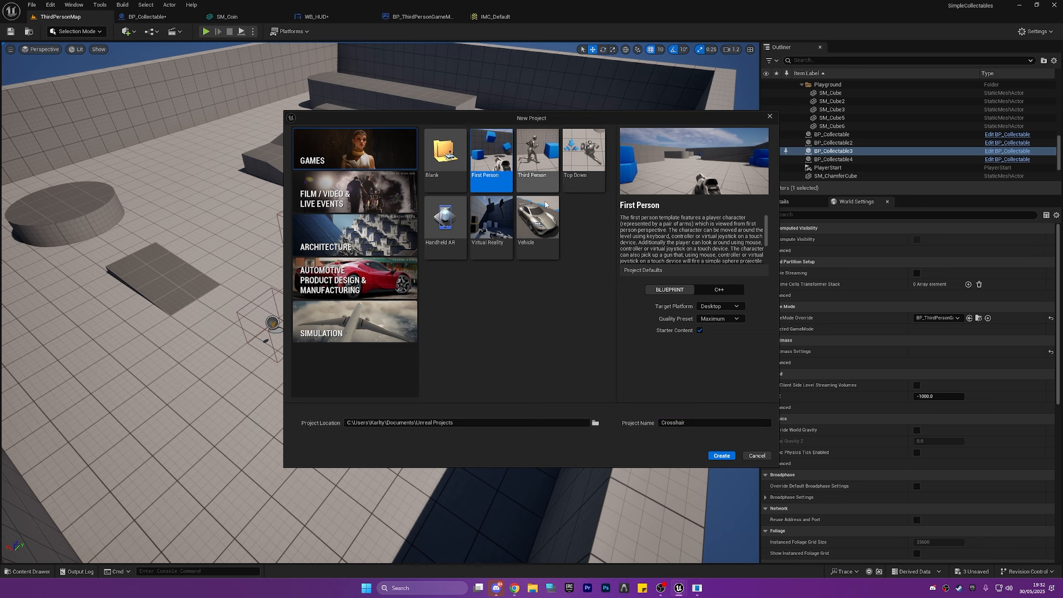
Create the Crosshair project from the First Person template with starter content, and dismiss the crash report without sending it.
left_click(726, 457)
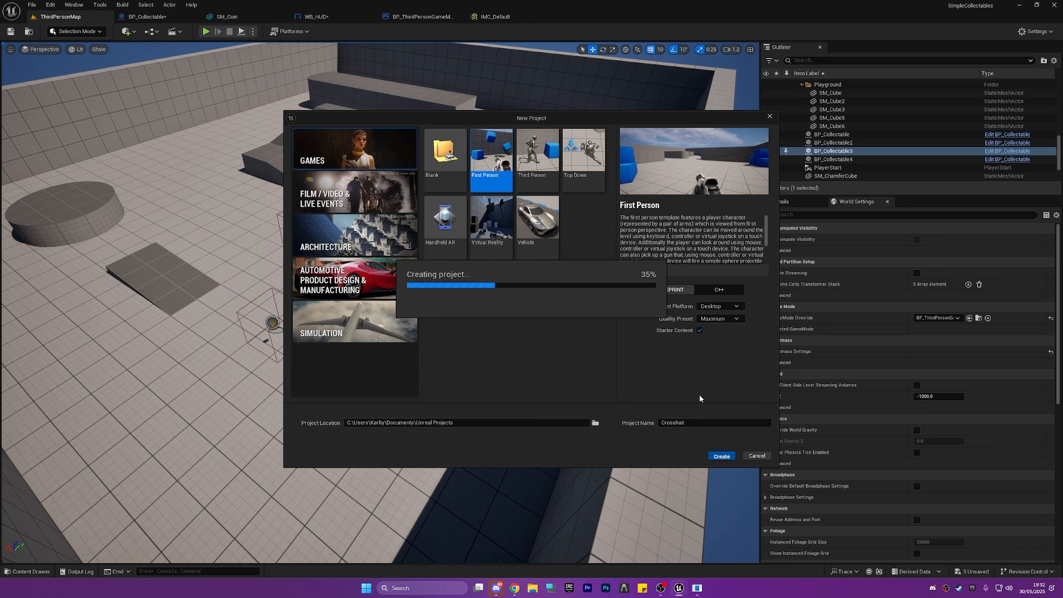
left_click(555, 387)
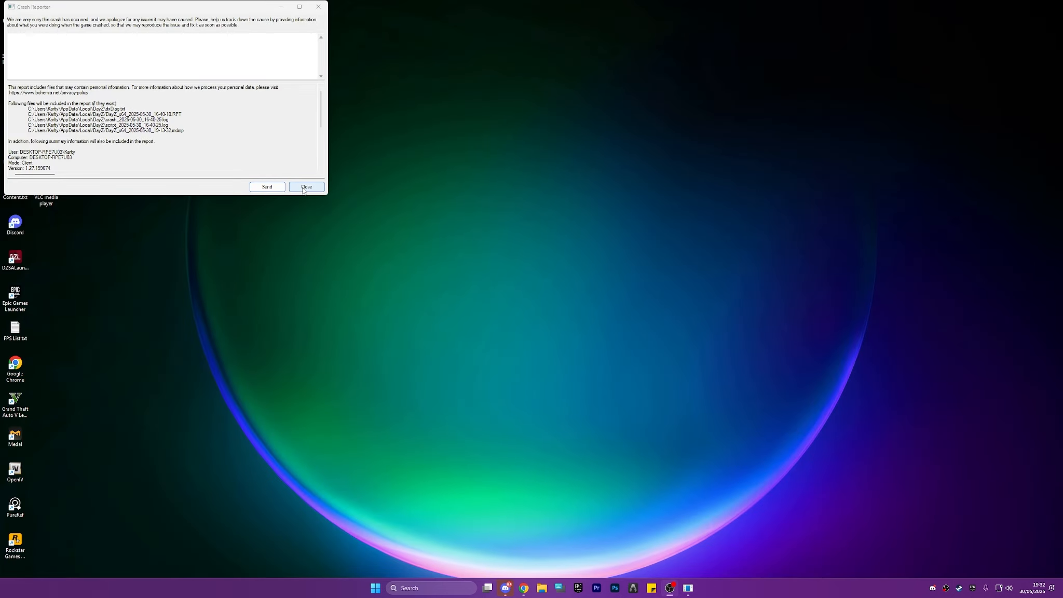
left_click(303, 190)
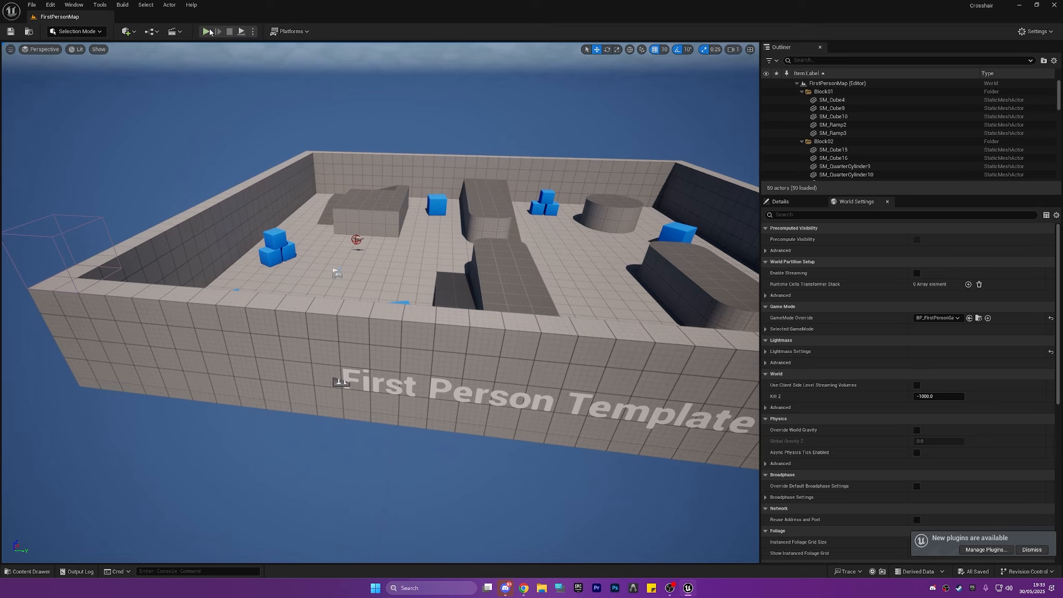
Play-test the first-person level by picking up the rifle and firing a shot, and end the session.
left_click(206, 32)
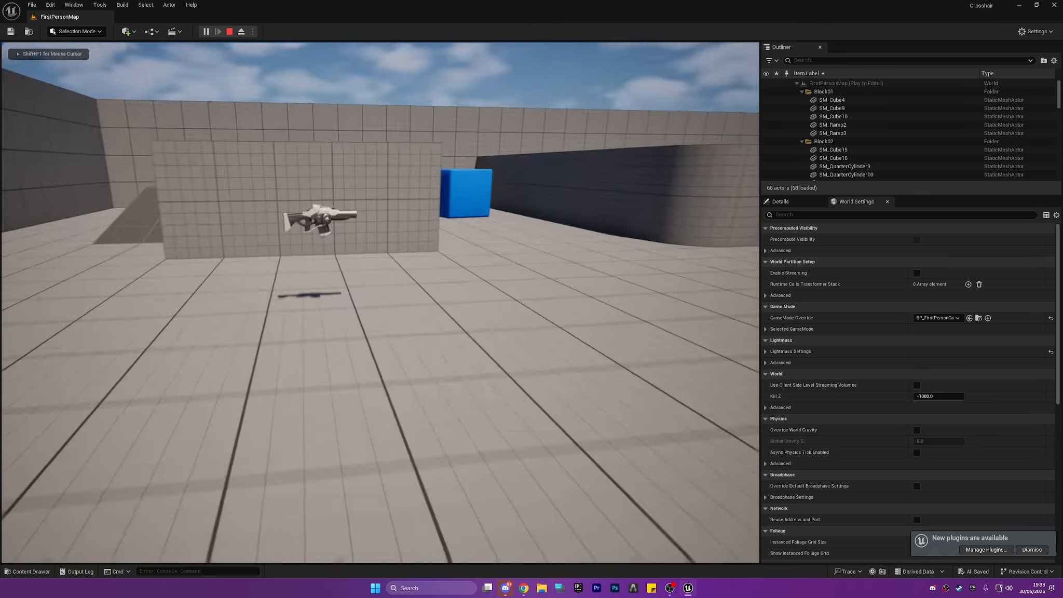
key("w")
left_click(381, 302)
left_click(381, 303)
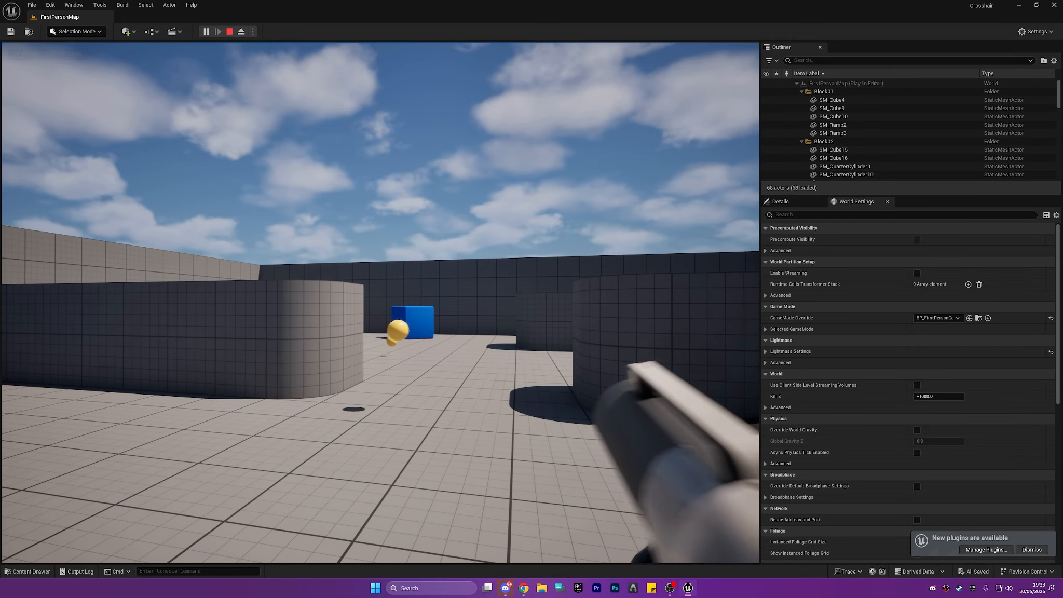
key("Escape")
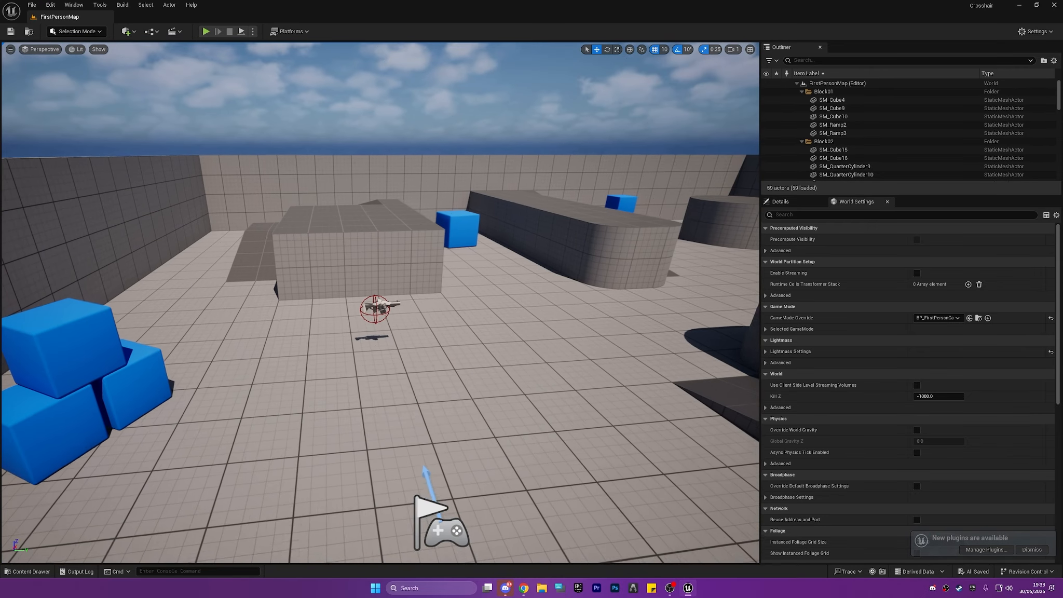
Open the BP_FirstPersonCharacter blueprint from the FirstPerson/Blueprints folder and dock its editor beside the level.
key("ctrl+space")
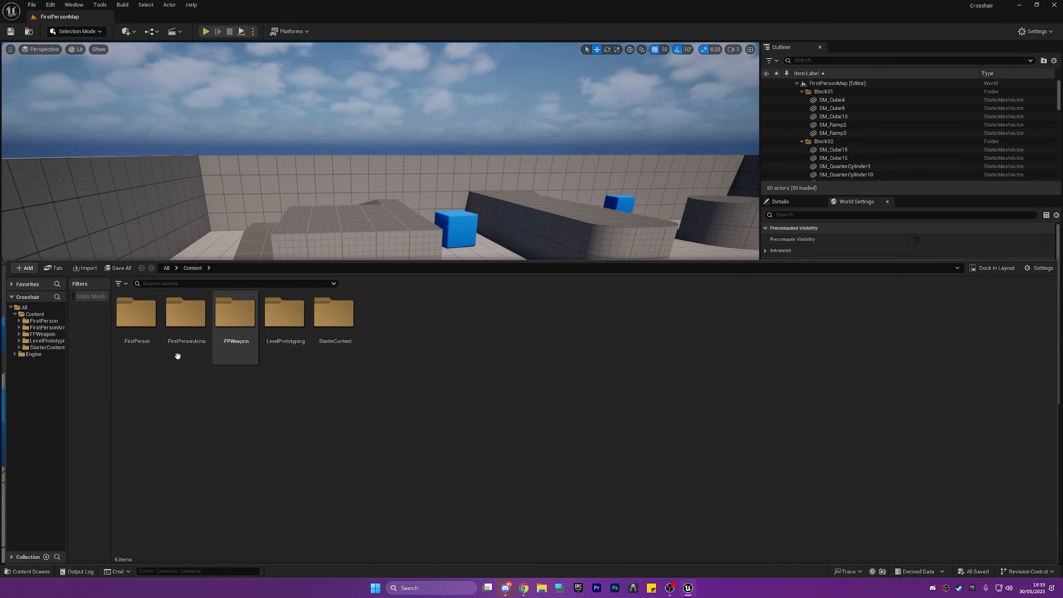
double_click(141, 323)
double_click(136, 312)
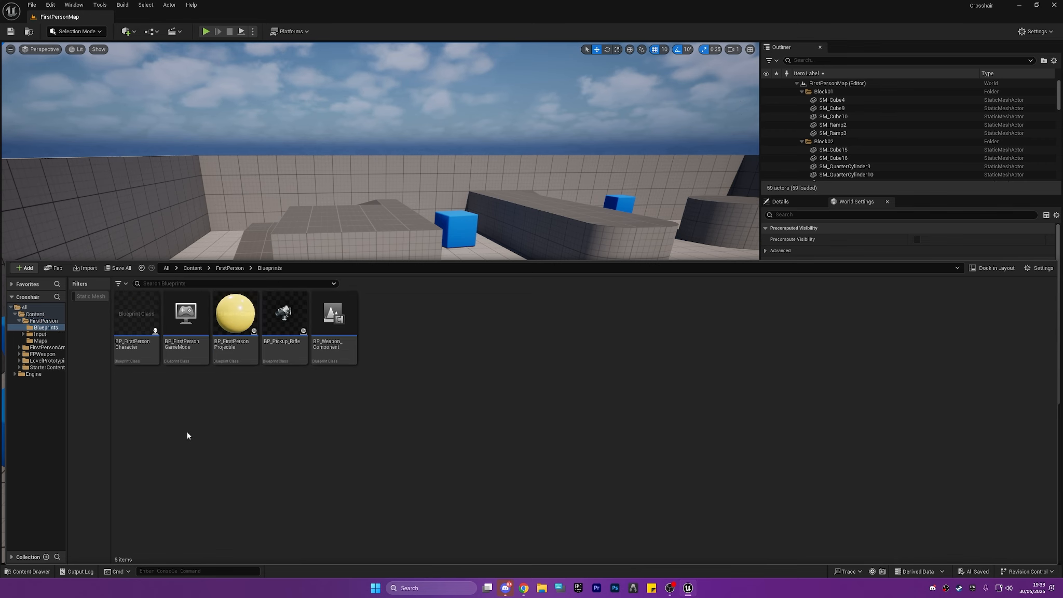
left_click(124, 317)
key("ctrl+space")
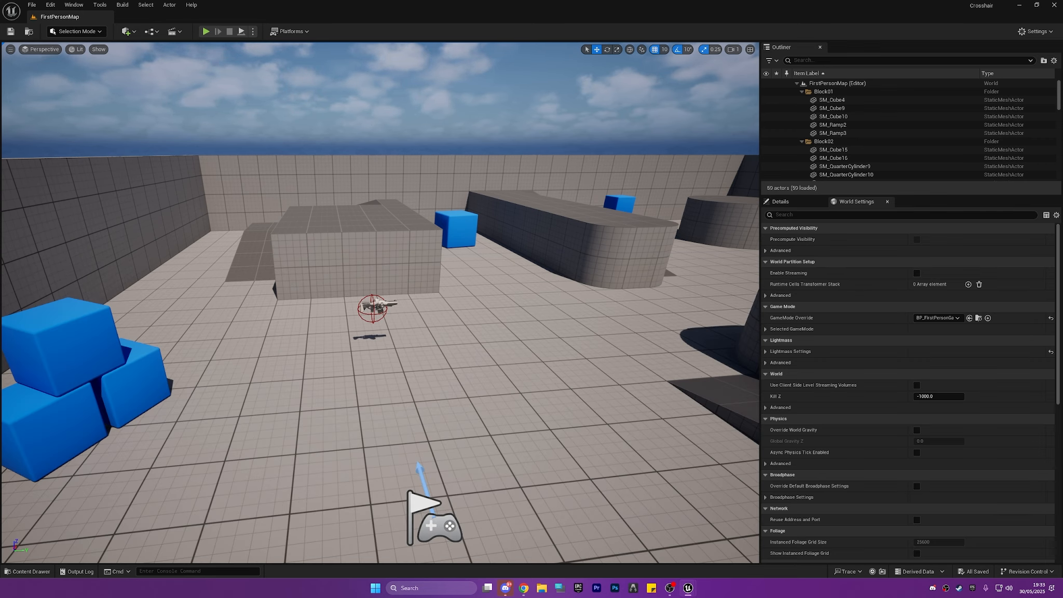
left_click_drag(0, 208, 157, 21)
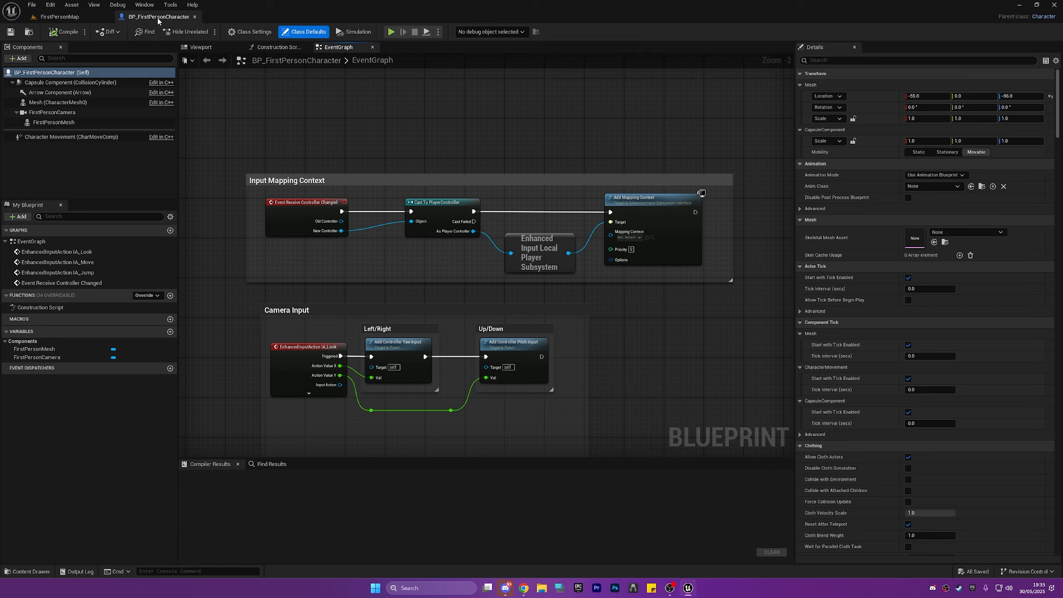
Add an Event BeginPlay node above the Input Mapping Context section and connect a Create Widget node to it.
left_click_drag(315, 188, 395, 191)
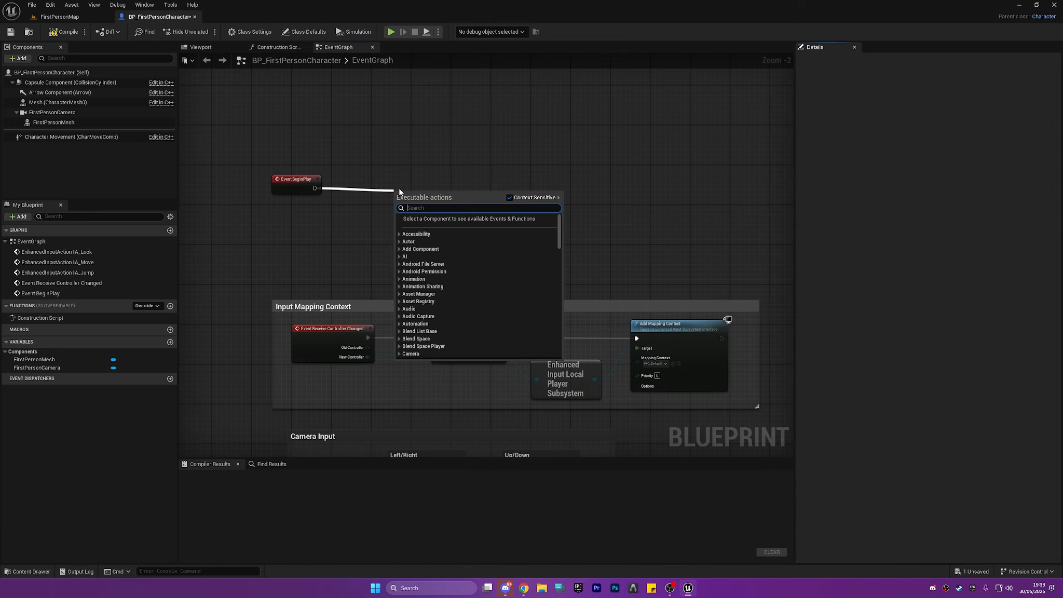
type("creae")
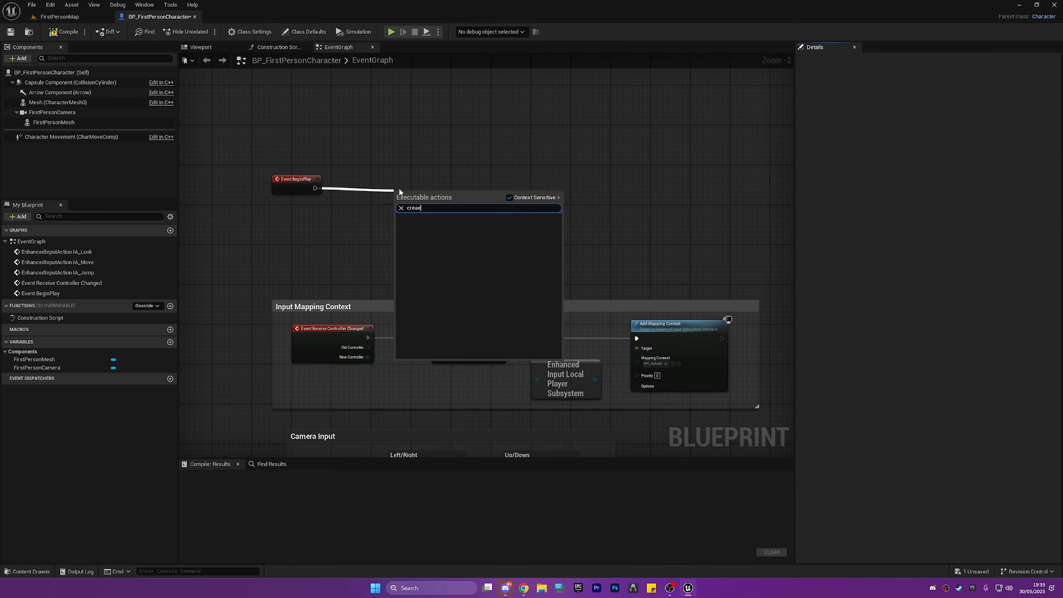
key("BackSpace")
type("te")
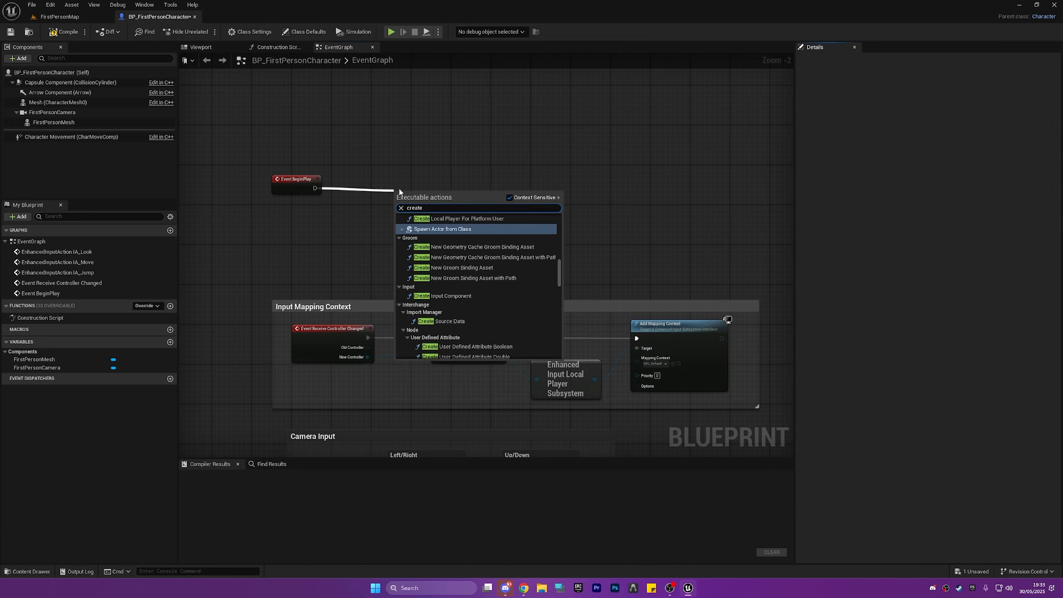
type(" widget")
key("Return")
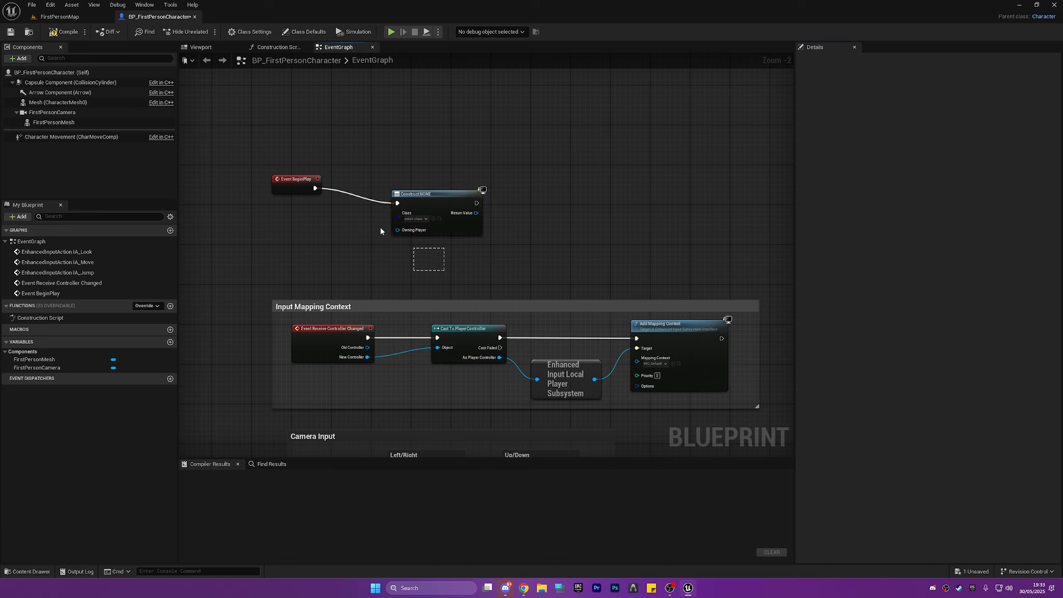
Align the Event BeginPlay and Create Widget nodes so their connecting wire runs straight.
left_click_drag(381, 228, 300, 168)
key("q")
left_click(405, 243)
left_click(413, 219)
left_click(523, 235)
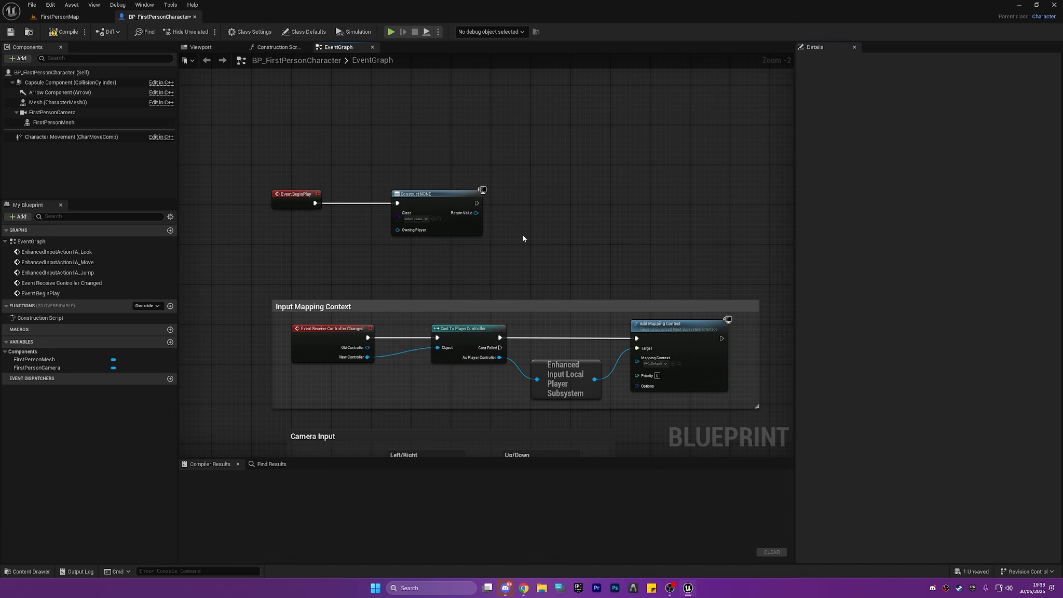
Add an Add to Viewport node connected to the Create Widget node's execution output.
right_click_drag(523, 238, 408, 268)
left_click_drag(377, 236, 438, 244)
type("ad")
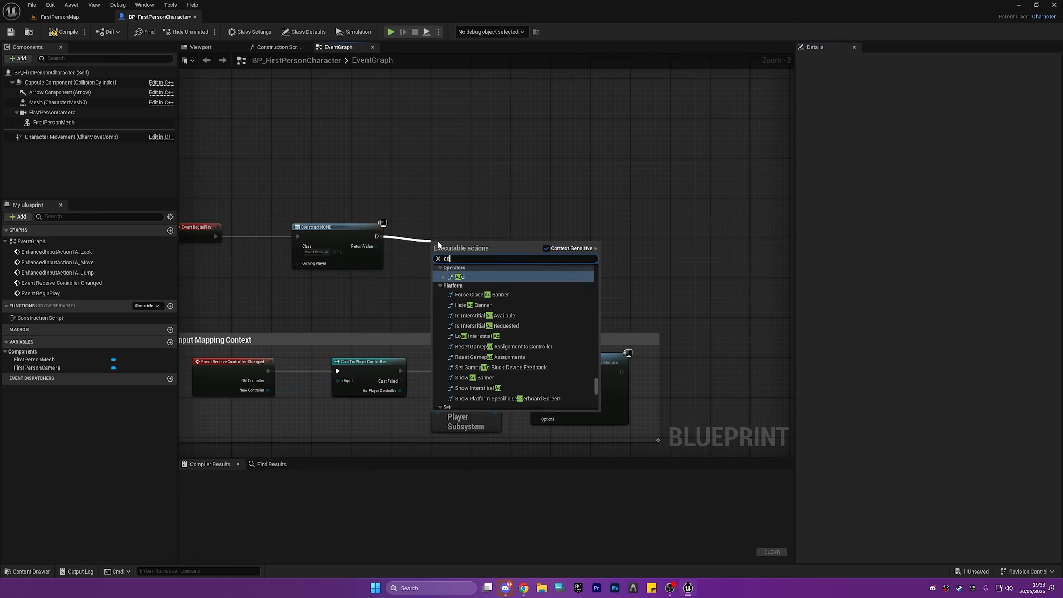
type("d to viewport")
key("Return")
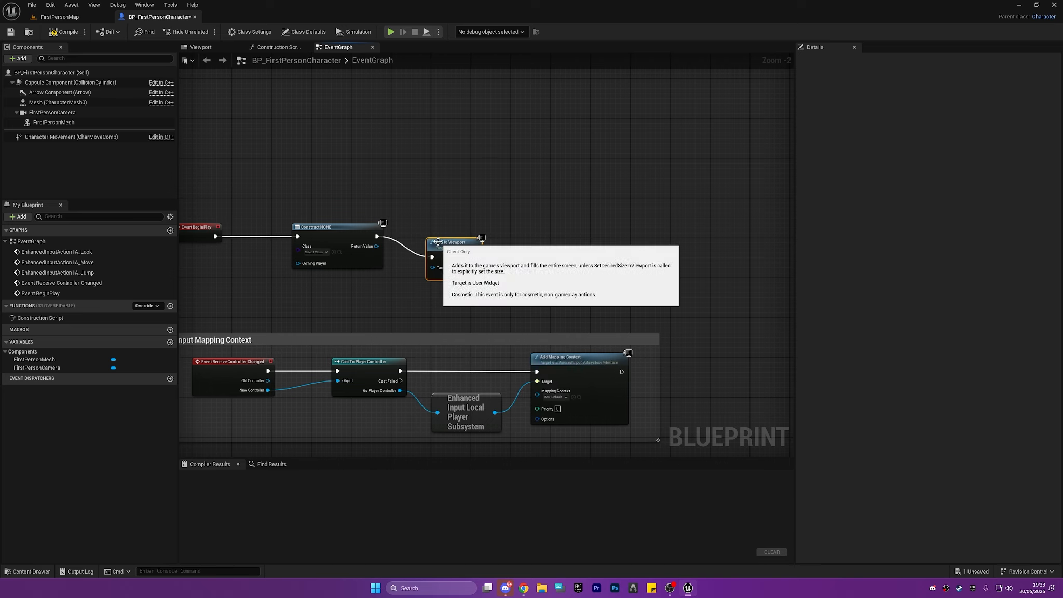
Straighten the wires between Event BeginPlay, Create Widget and Add to Viewport, and compile the character blueprint.
left_click_drag(474, 335, 329, 324)
right_click_drag(342, 295, 416, 291)
left_click_drag(581, 280, 287, 179)
key("q")
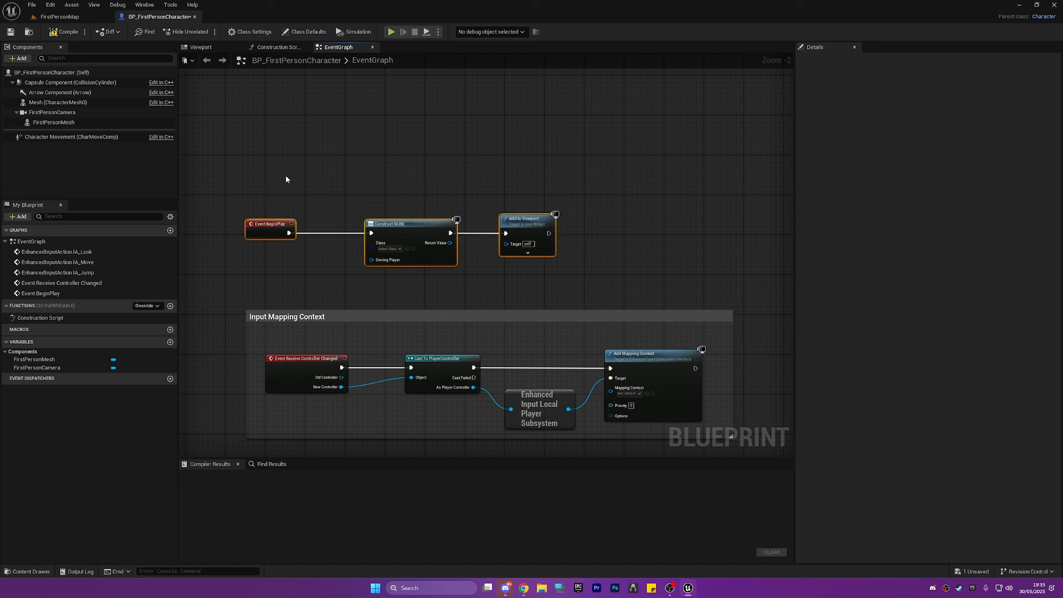
left_click(287, 178)
left_click(68, 32)
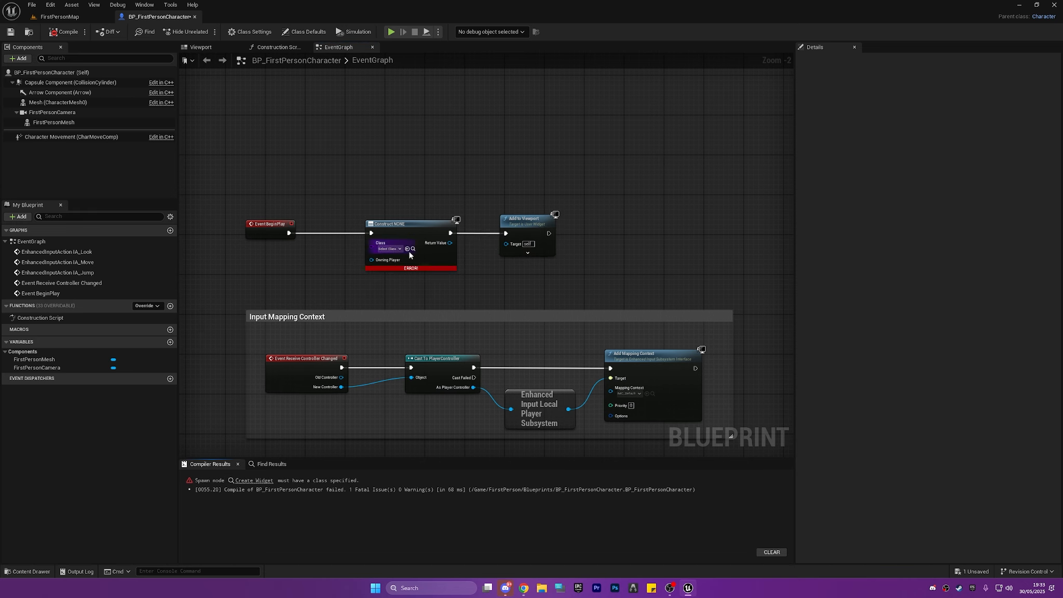
Create a User Widget blueprint named WB_Crosshair from the Create Widget node's class selection and open it.
scroll(410, 254, "up", 2)
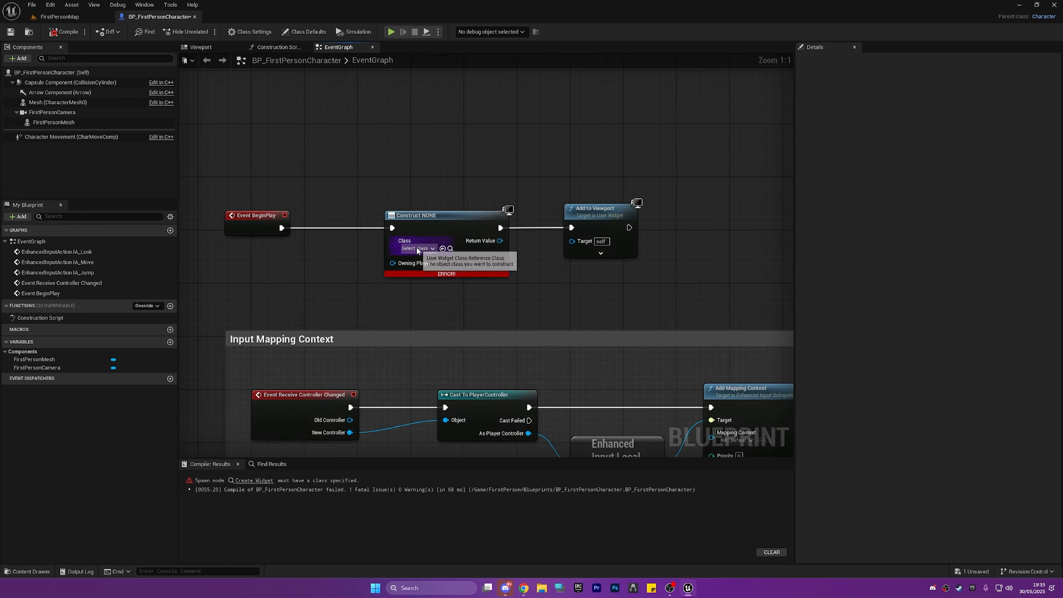
left_click(417, 251)
left_click(627, 426)
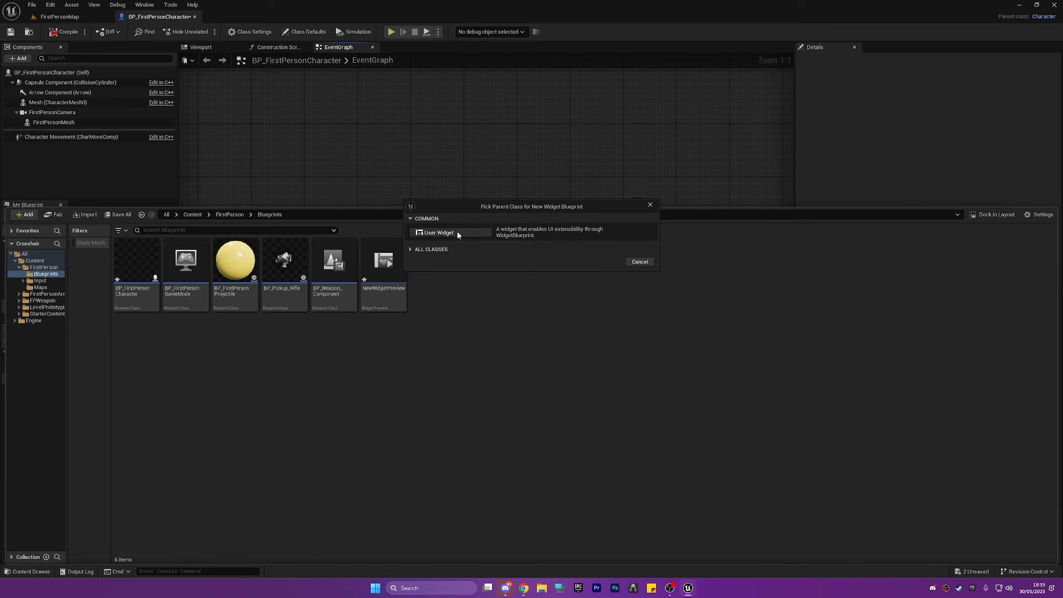
left_click(457, 235)
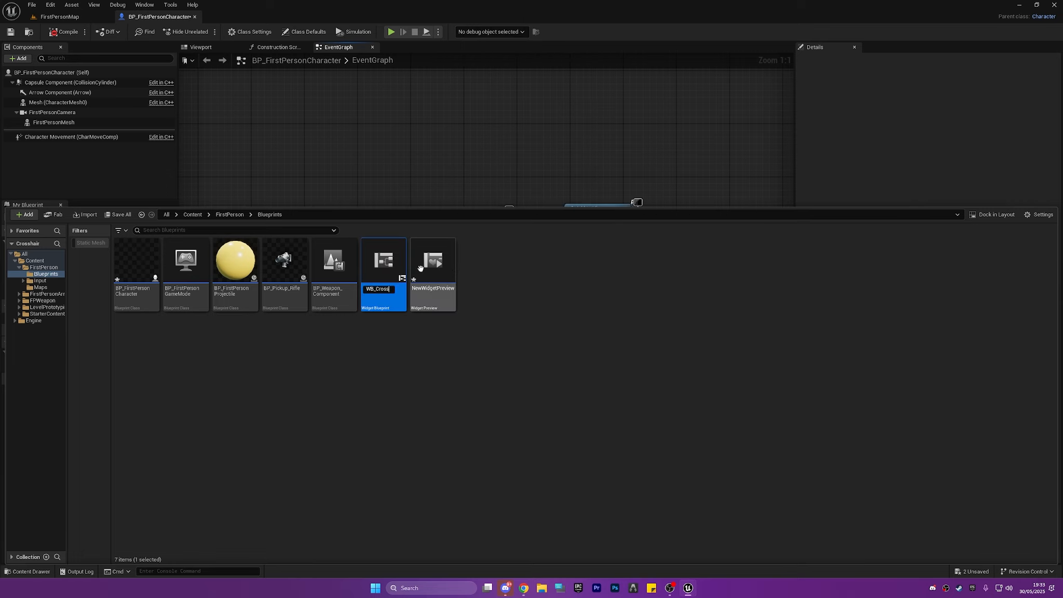
type("WB_Crosshair")
key("Return")
double_click(423, 270)
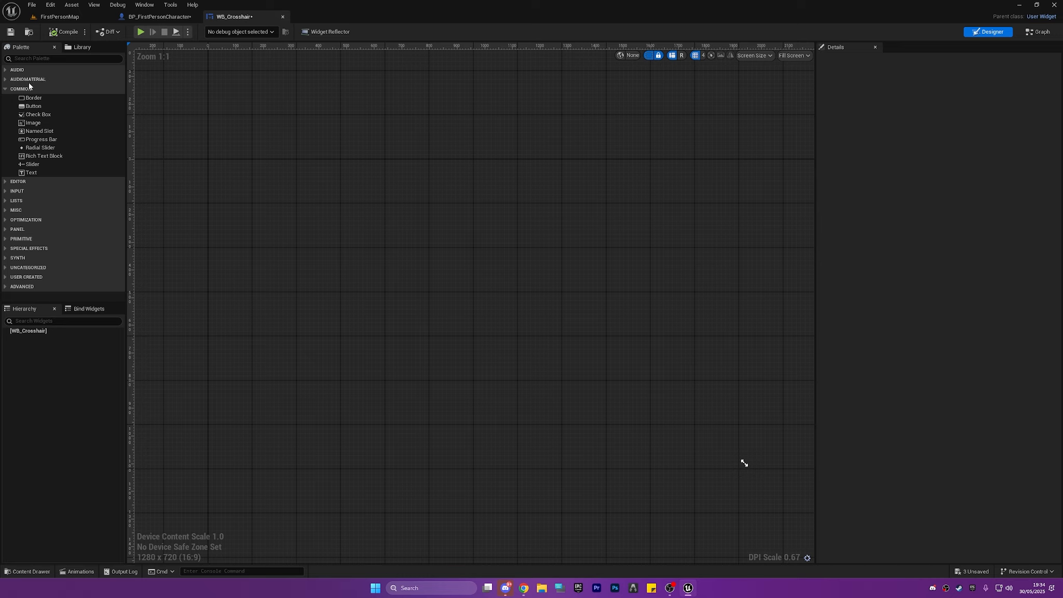
Add a Canvas Panel as the root of the WB_Crosshair widget.
left_click(32, 61)
type("canvas")
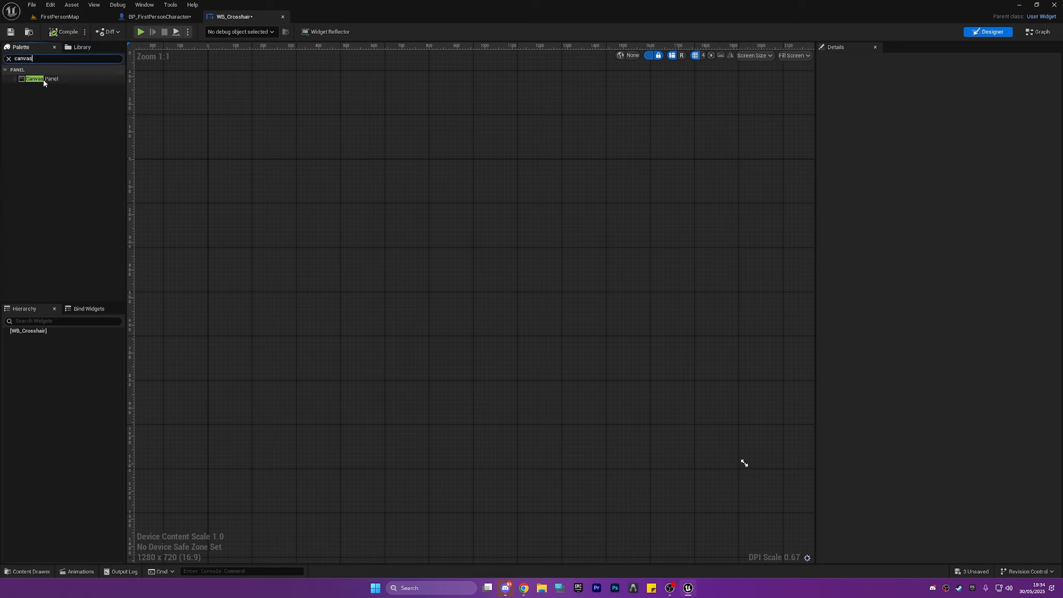
left_click_drag(44, 82, 42, 337)
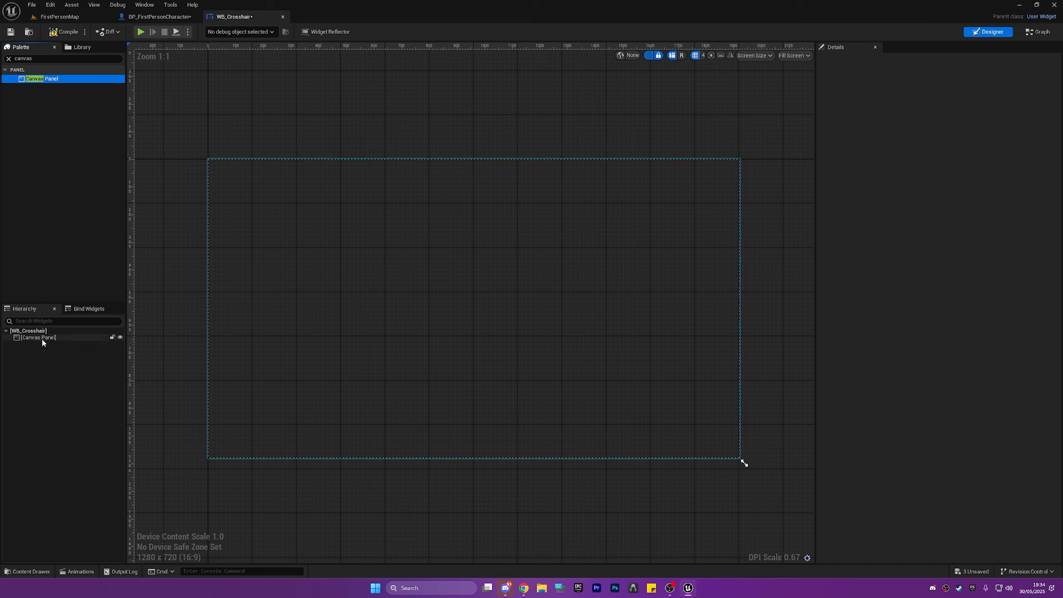
left_click(44, 338)
left_click(375, 308)
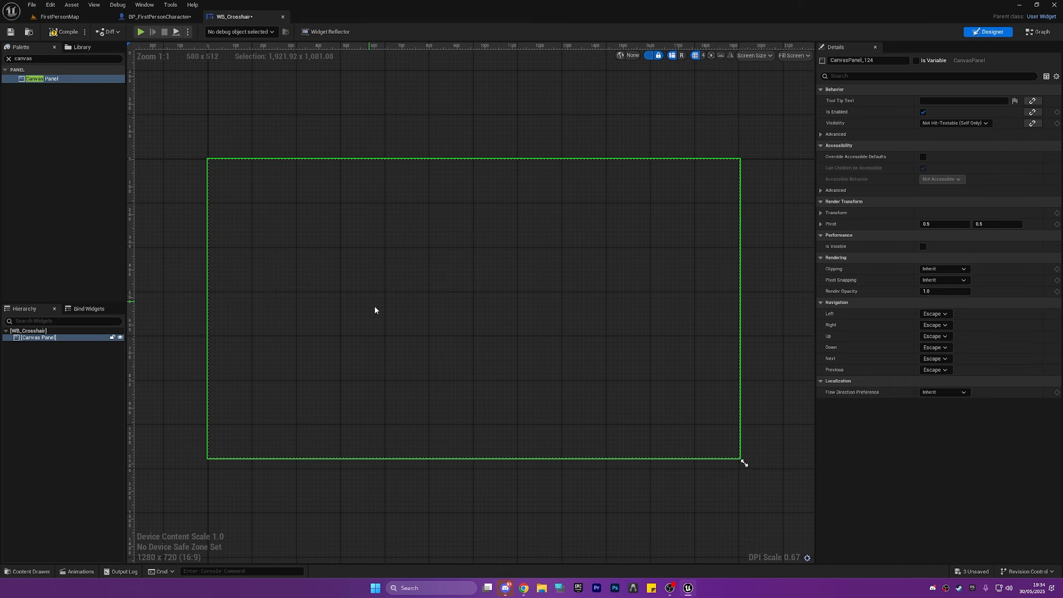
Add a Text widget inside the Canvas Panel and select it.
left_click(8, 59)
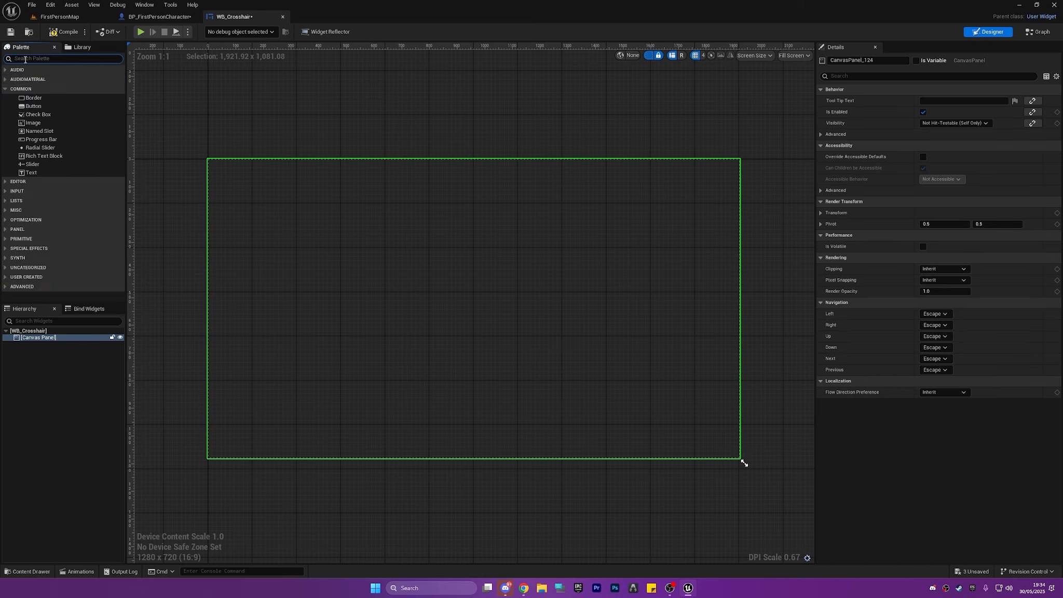
type("text")
left_click(37, 88)
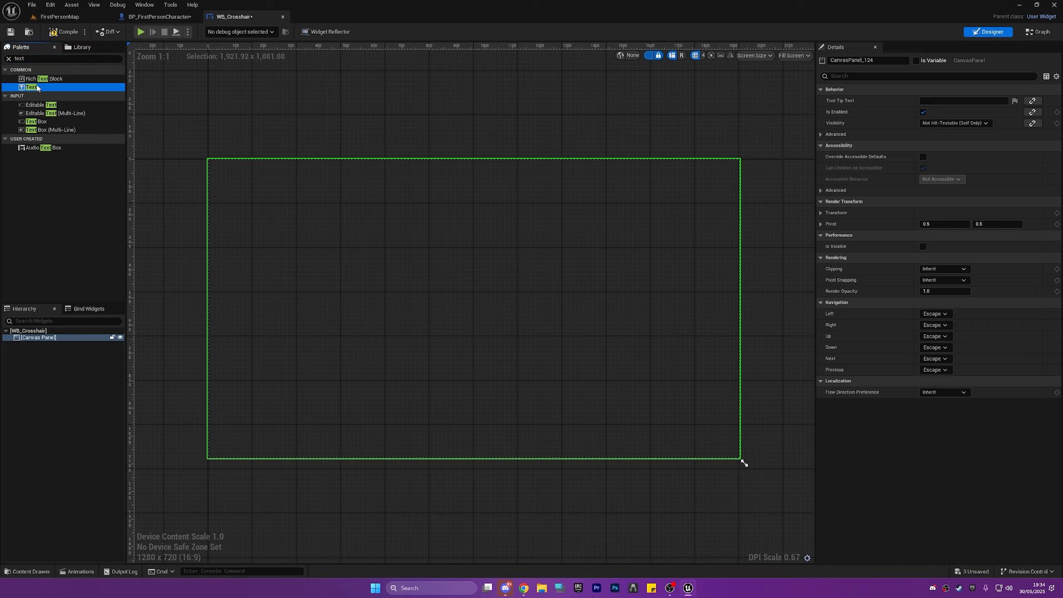
left_click_drag(51, 350, 50, 338)
left_click(67, 344)
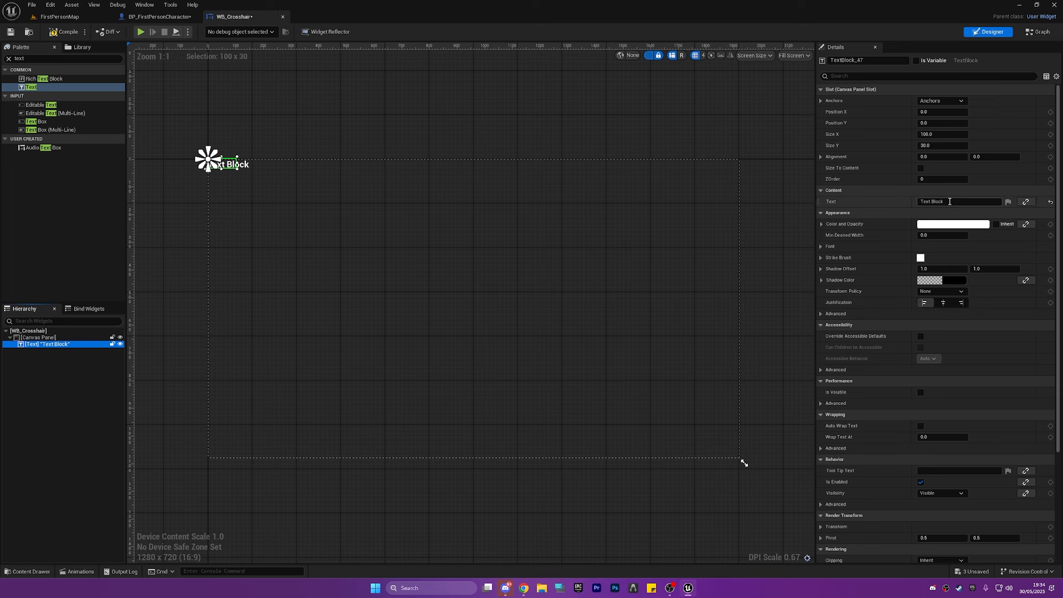
Change the Text widget's content to a single period and check the dot on the canvas.
left_click(934, 202)
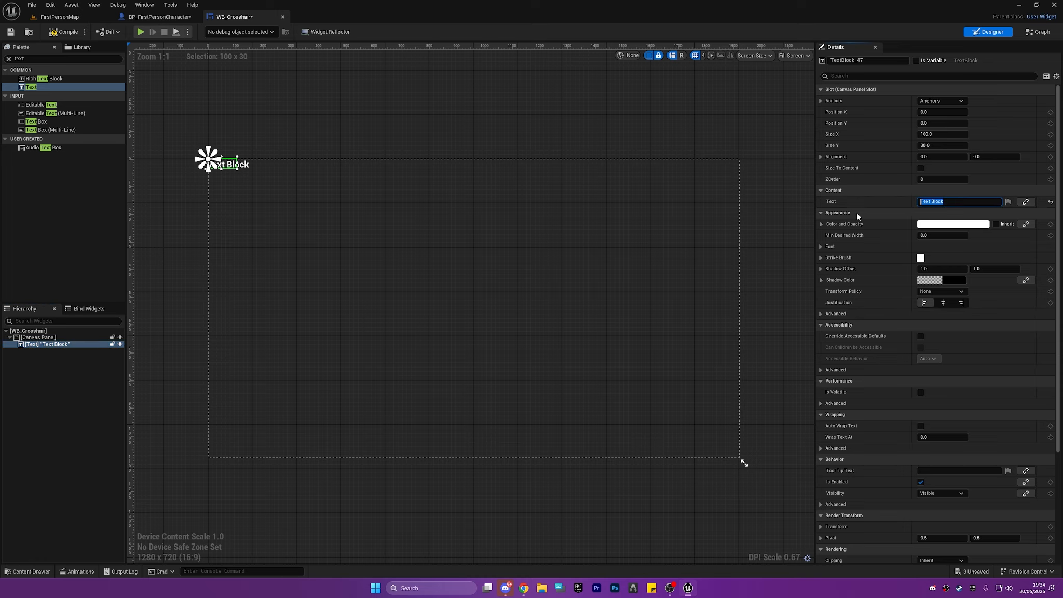
left_click(330, 107)
scroll(218, 155, "up", 18)
right_click_drag(177, 174, 271, 175)
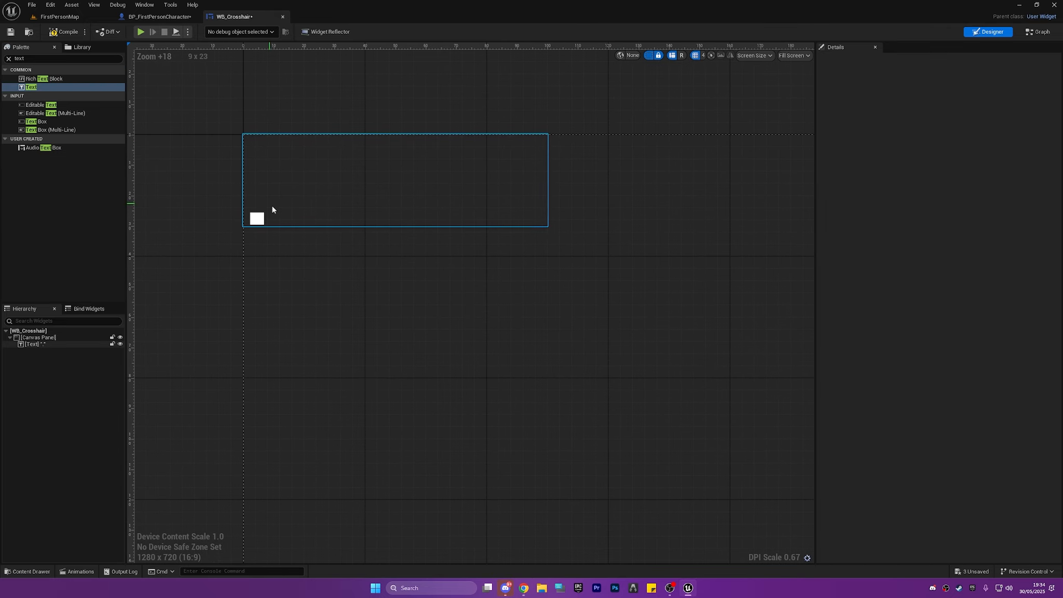
scroll(294, 207, "down", 17)
scroll(378, 211, "down", 4)
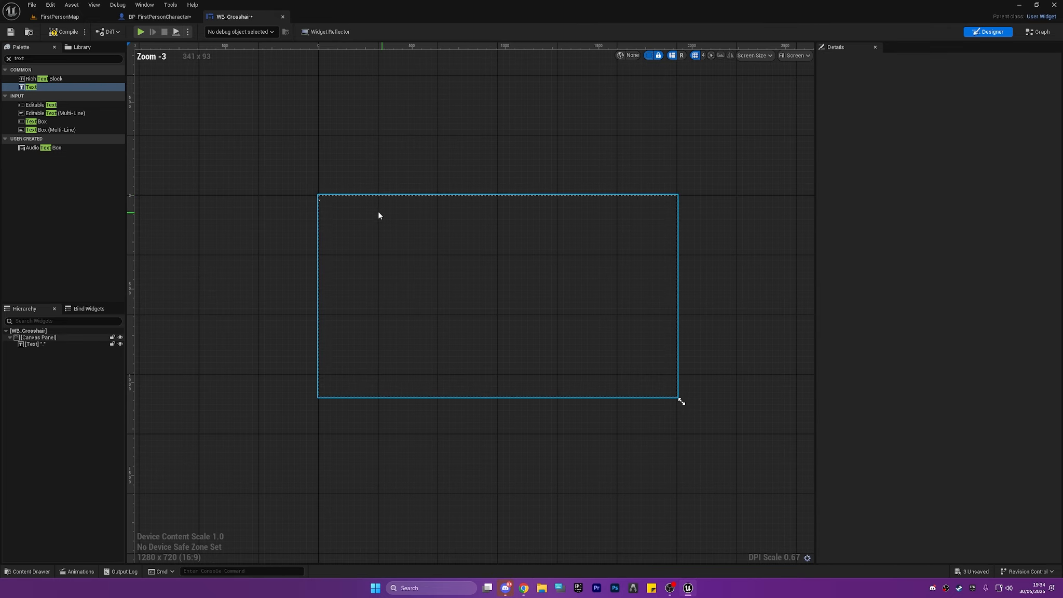
Anchor the period Text widget to the canvas centre and move it from the canvas corner to the middle.
left_click(327, 198)
left_click(942, 101)
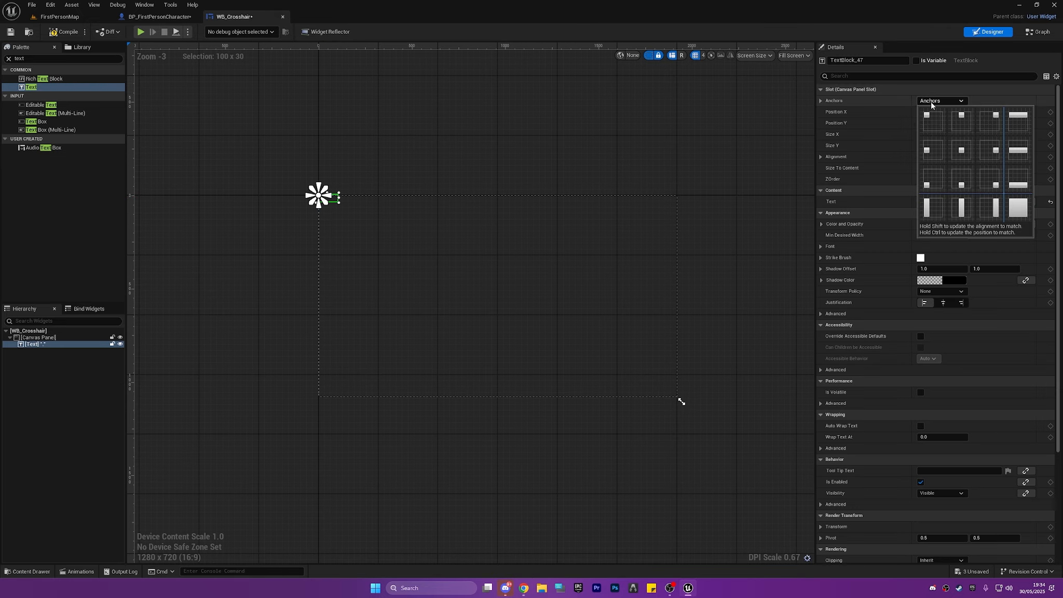
left_click(962, 149)
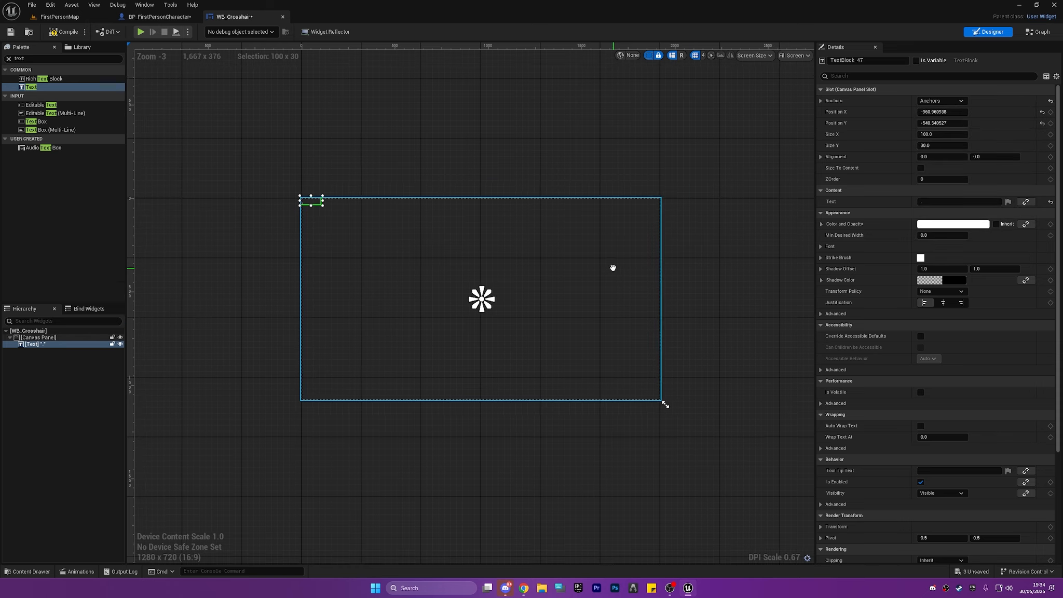
left_click_drag(305, 225, 483, 330)
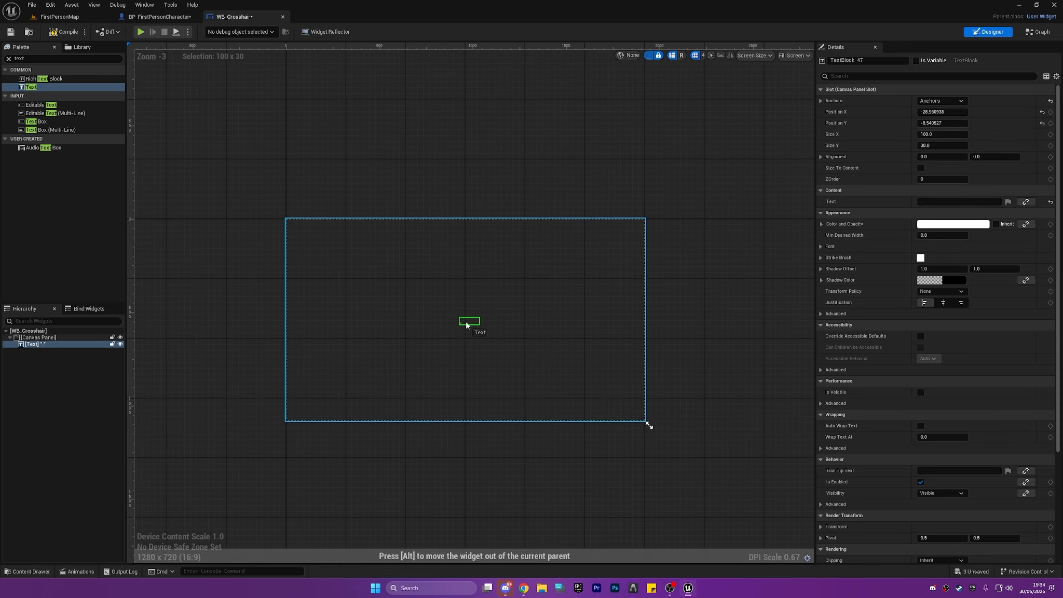
Resize the Text widget to about 7.7 by 30.8, place its dot over the centre anchor, and compile and save.
scroll(480, 331, "up", 19)
scroll(432, 312, "up", 4)
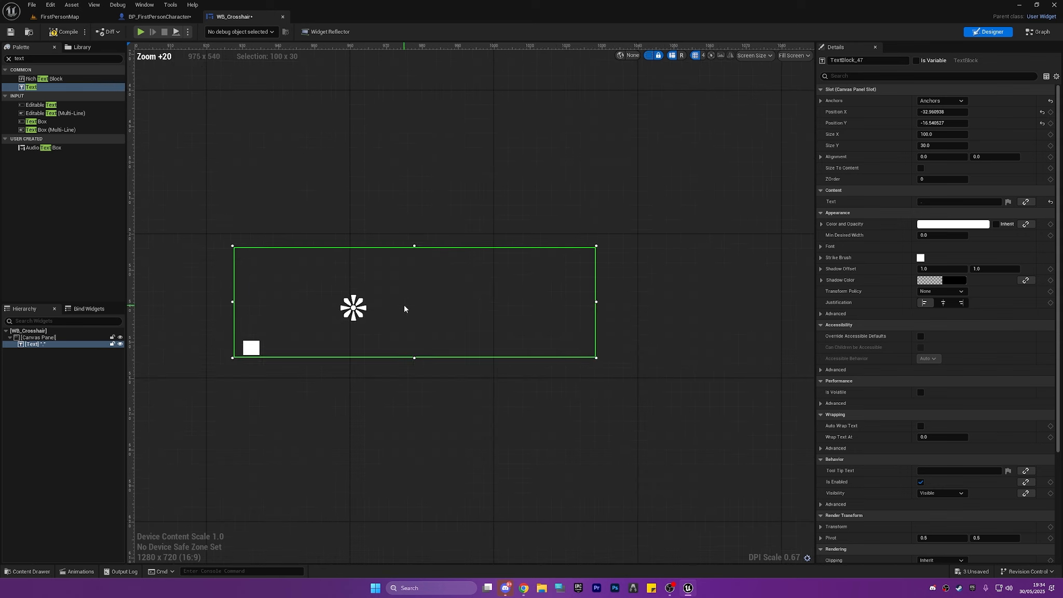
left_click_drag(597, 302, 265, 312)
mouse_move(249, 247)
left_mouse_down()
mouse_move(250, 281)
mouse_move(248, 245)
left_mouse_up()
left_click_drag(263, 297, 353, 310)
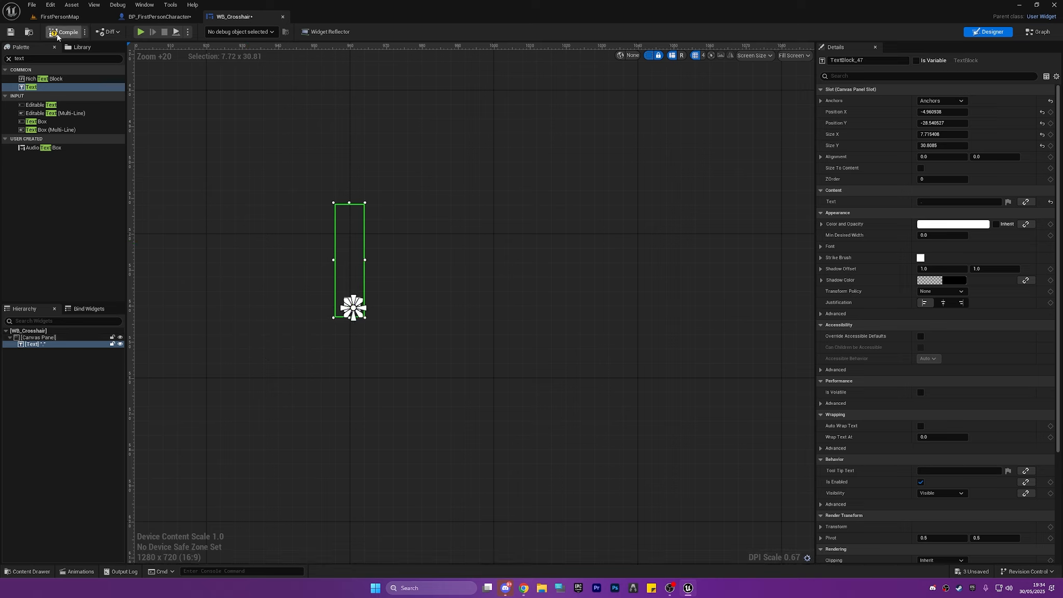
left_click(16, 32)
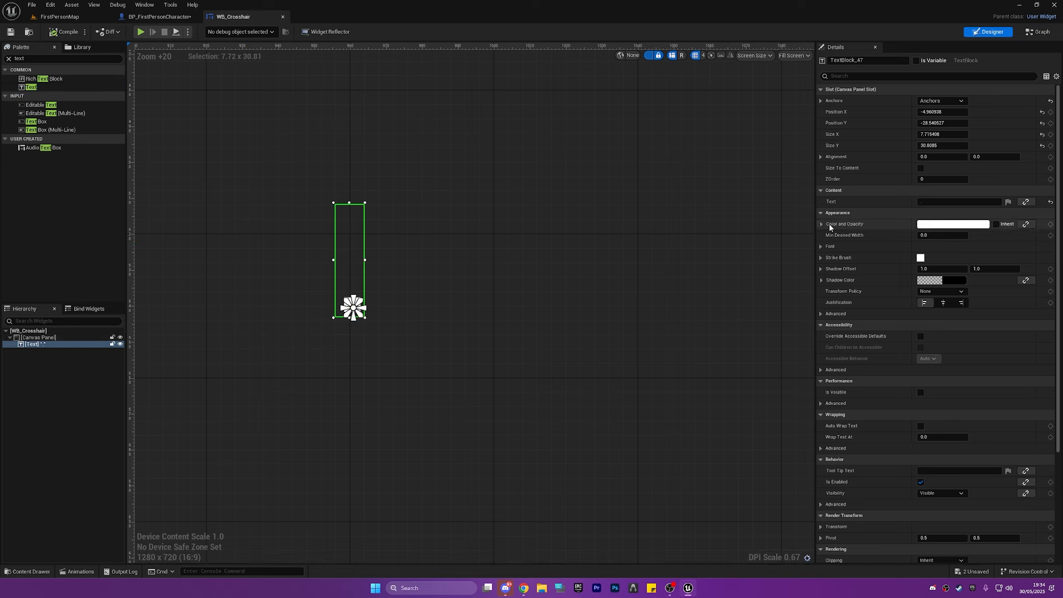
Select the dot's Text widget and set its anchor to the top-left preset to uncover the dot.
left_click(370, 296)
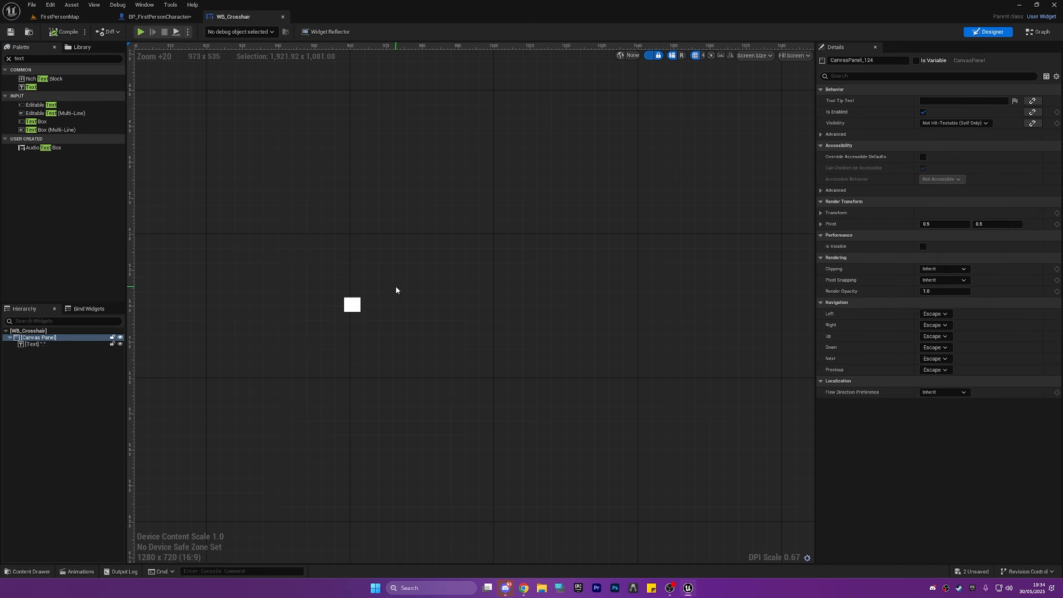
left_click(352, 305)
left_click(938, 103)
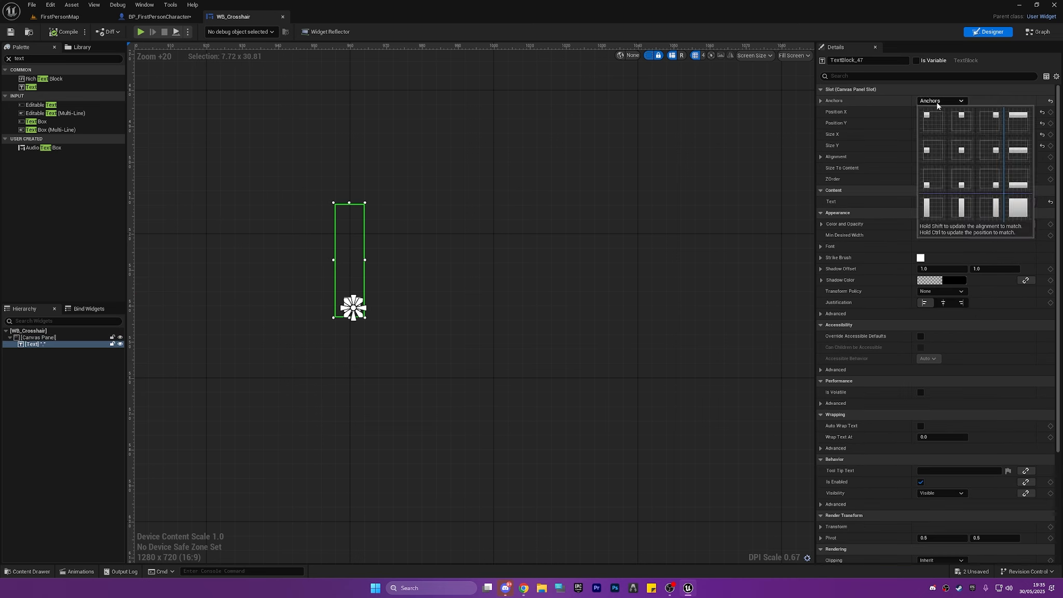
left_click(934, 121)
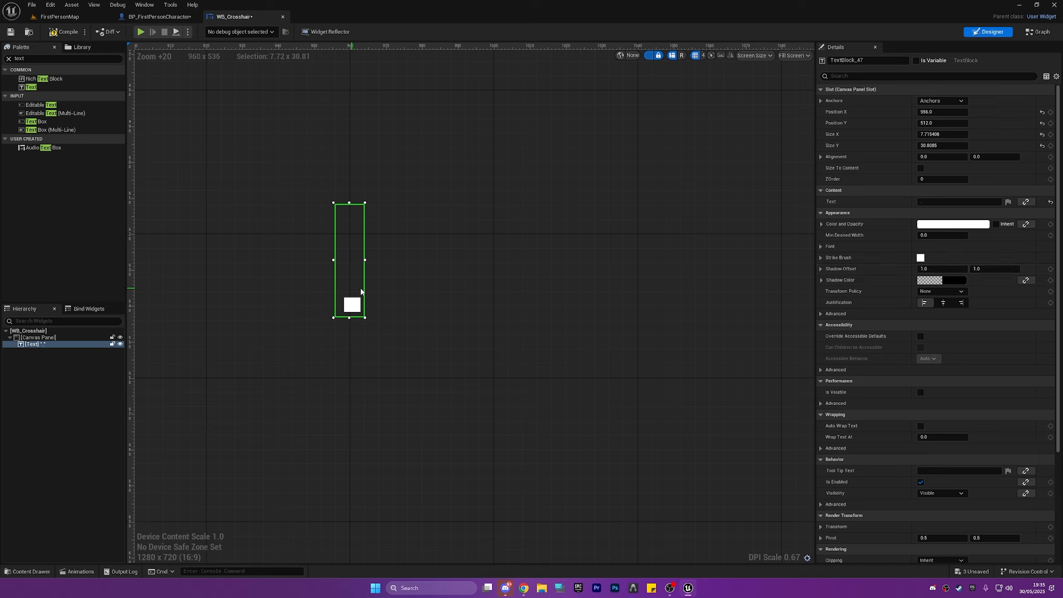
Find the Text widget's font outline settings by searching for "out" and set Outline Size to 1.
left_click(873, 77)
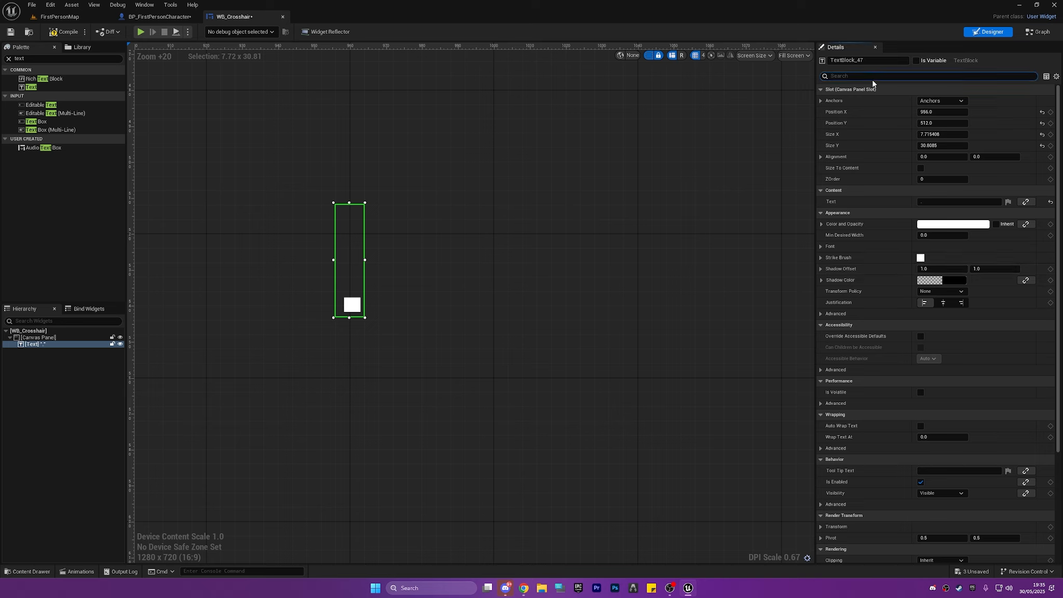
type("out")
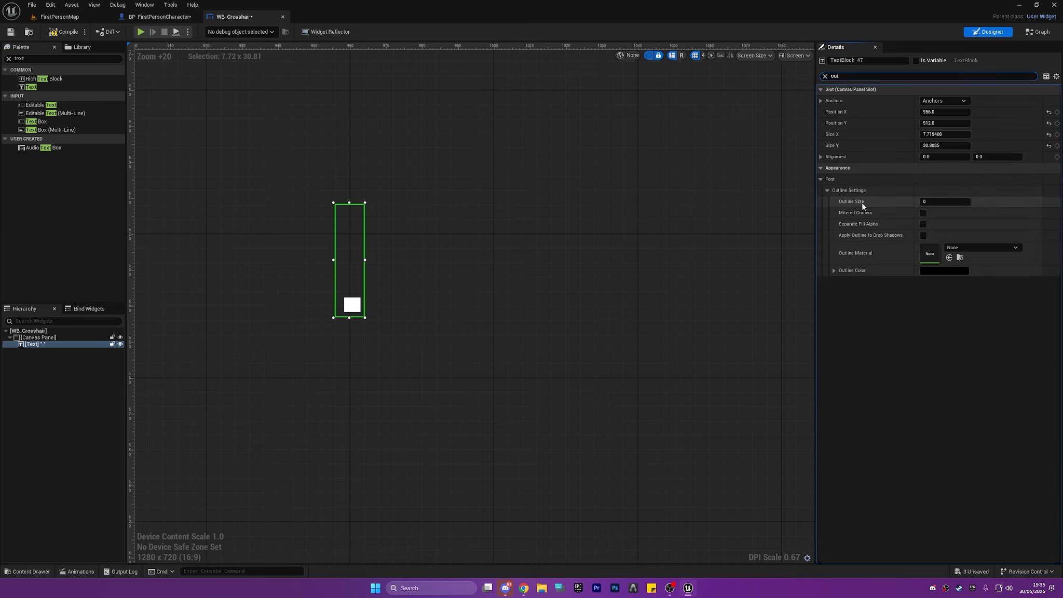
left_click_drag(928, 202, 921, 354)
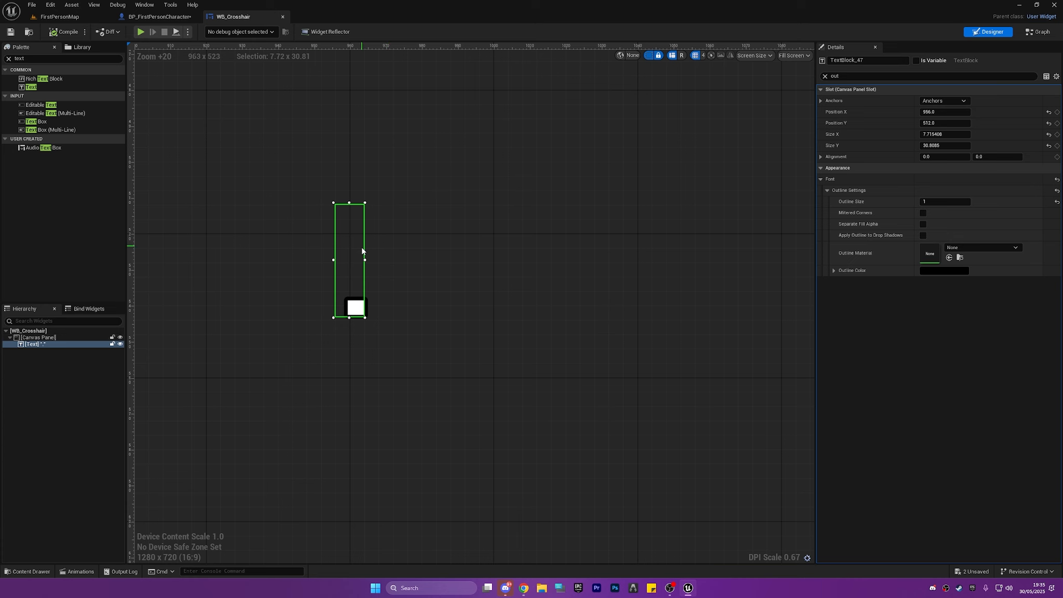
Set the Text widget's anchor back to the centre preset, and compile and save WB_Crosshair.
left_click(944, 100)
left_click(967, 148)
scroll(508, 141, "down", 18)
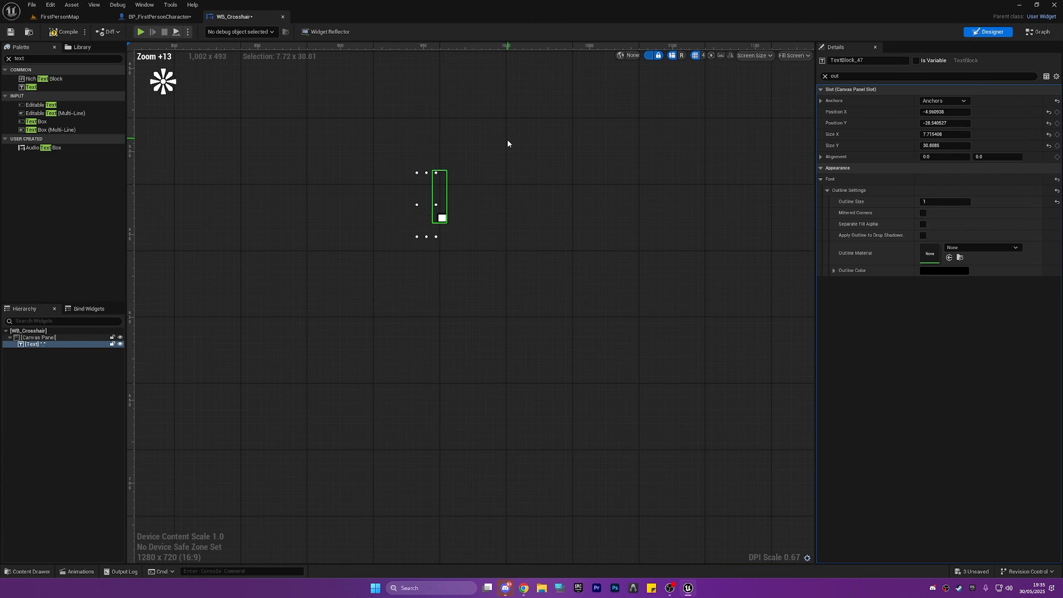
left_click(10, 31)
In BP_FirstPersonCharacter, set the Create Widget node's class to WB_Crosshair and compile the blueprint.
left_click(156, 16)
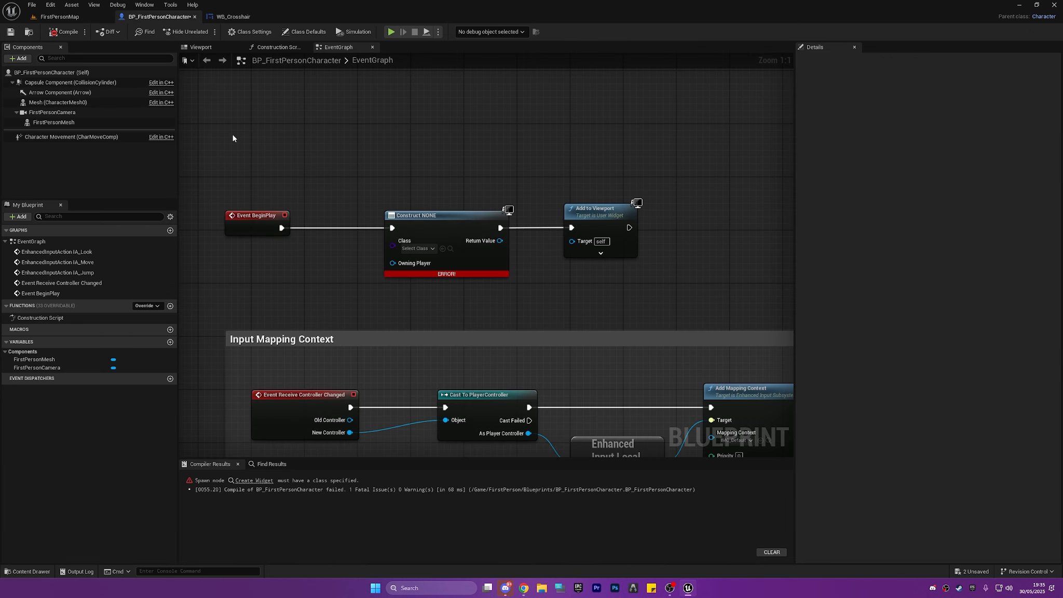
left_click(432, 249)
type("wb_")
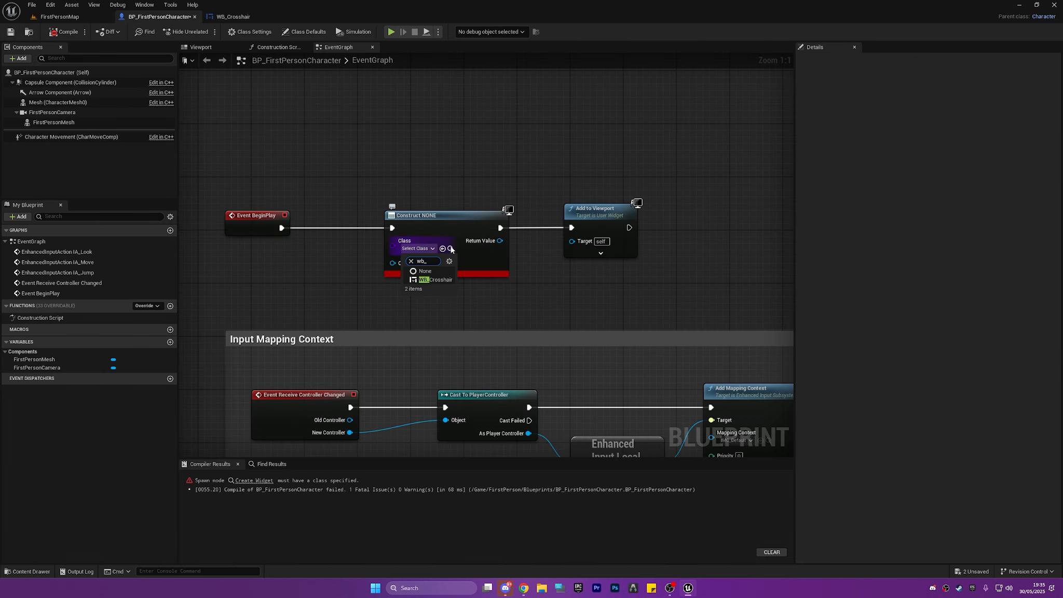
left_click(444, 278)
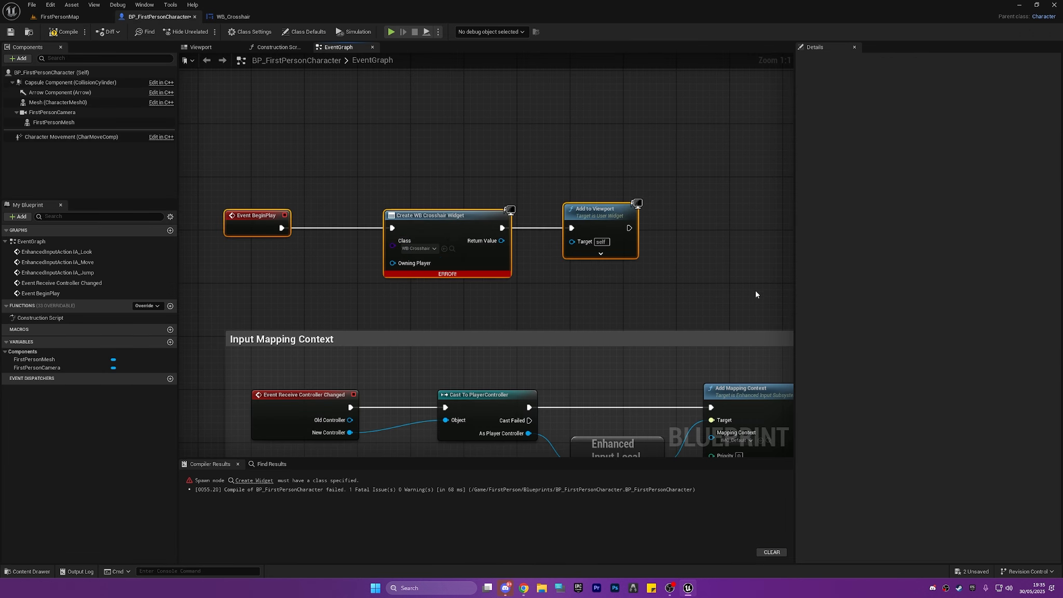
left_click(62, 32)
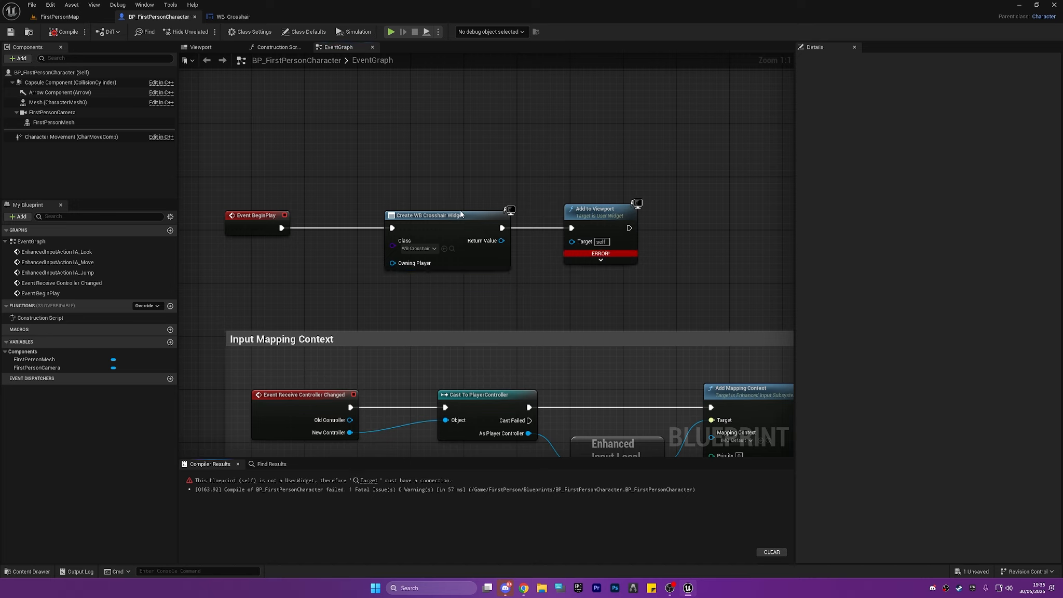
Connect the Create WB Crosshair Widget node's Return Value to the Add to Viewport Target and recompile the blueprint.
left_click_drag(573, 241, 502, 240)
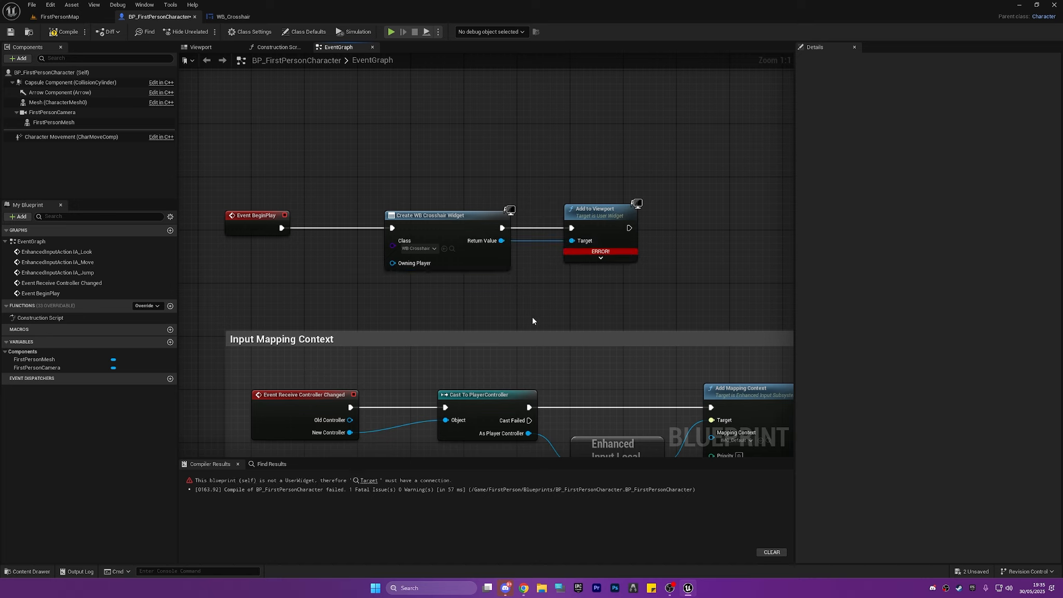
left_click_drag(291, 170, 698, 271)
left_click(62, 32)
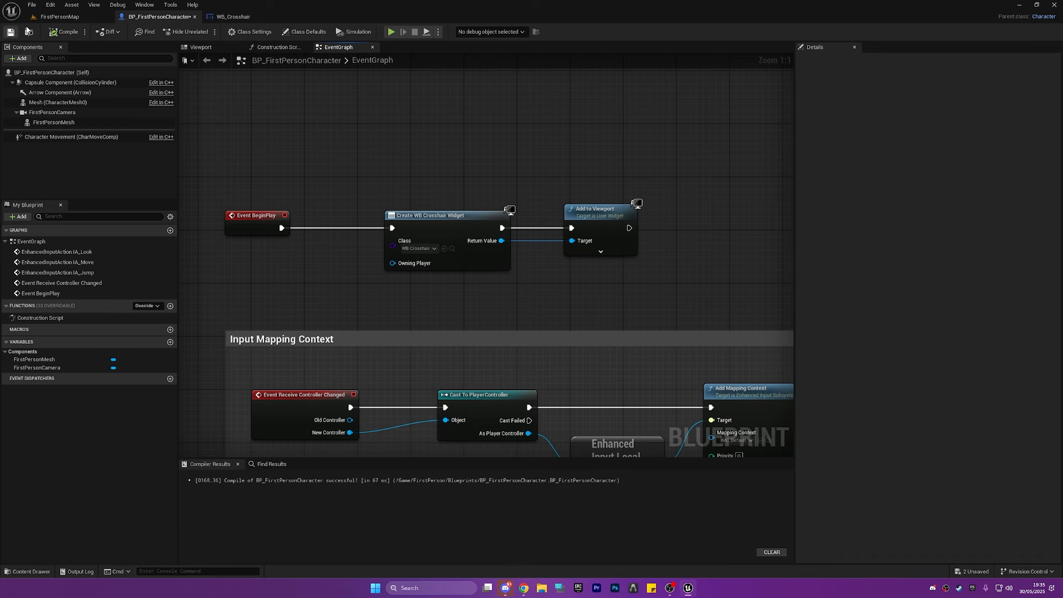
Play FirstPersonMap, walk around and fire the rifle to check the dot crosshair, and end the play session.
left_click(58, 17)
left_click(206, 32)
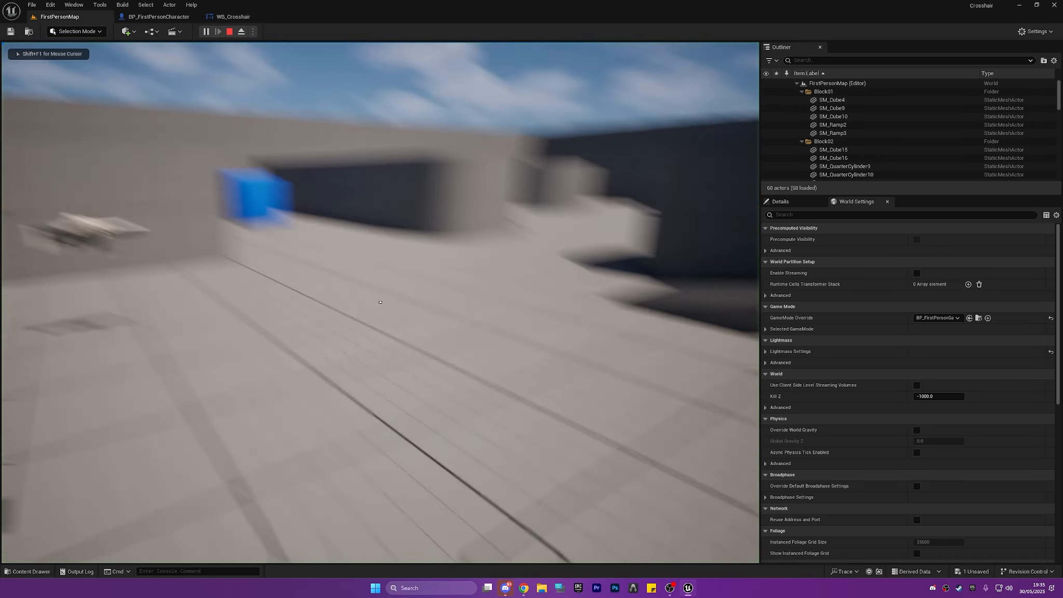
key("w")
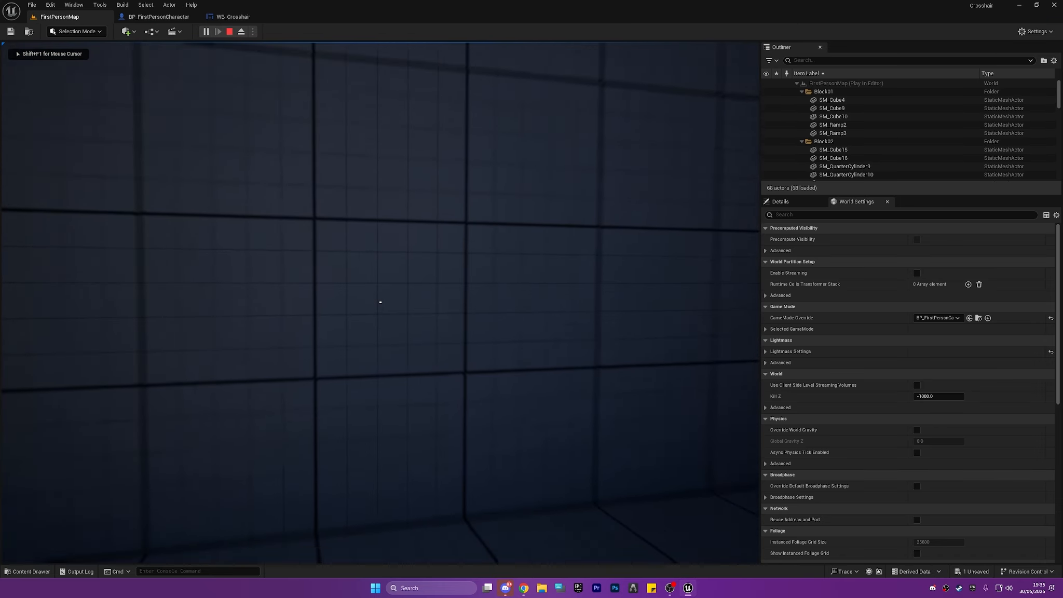
key("w")
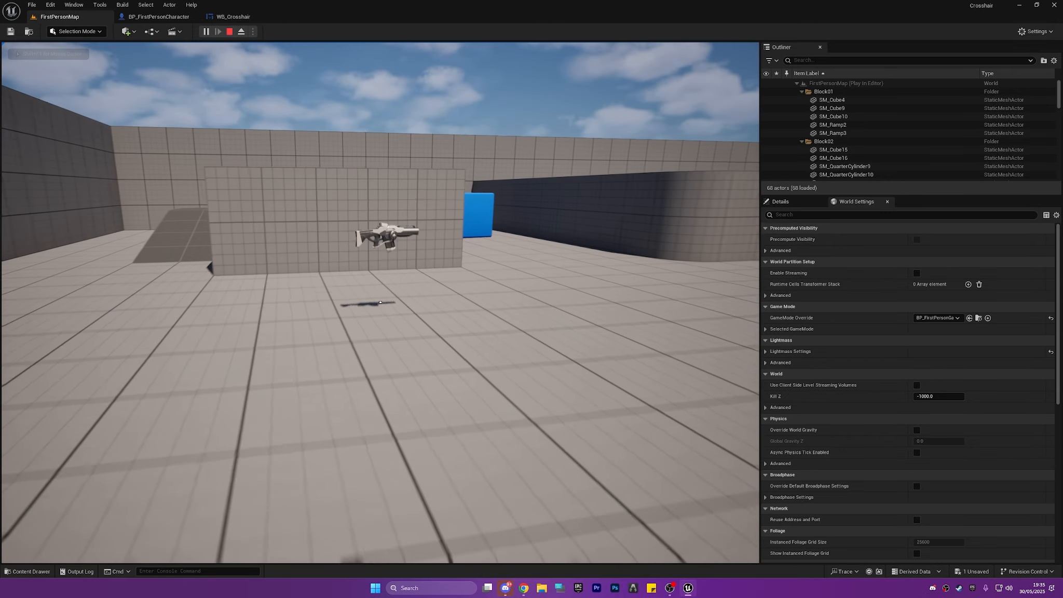
key("w")
left_click(380, 302)
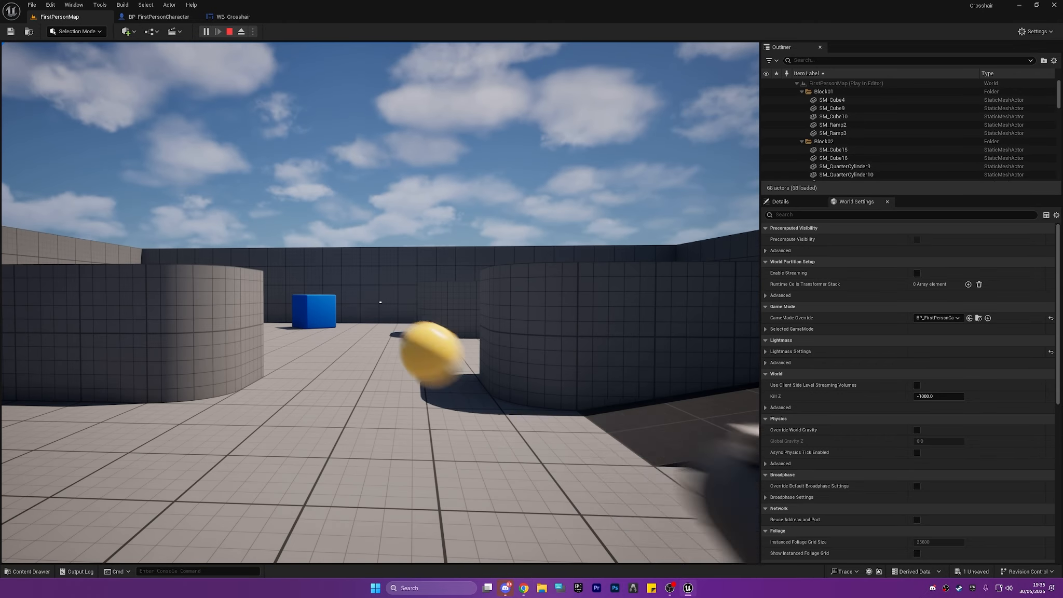
key("shift+F1")
key("Escape")
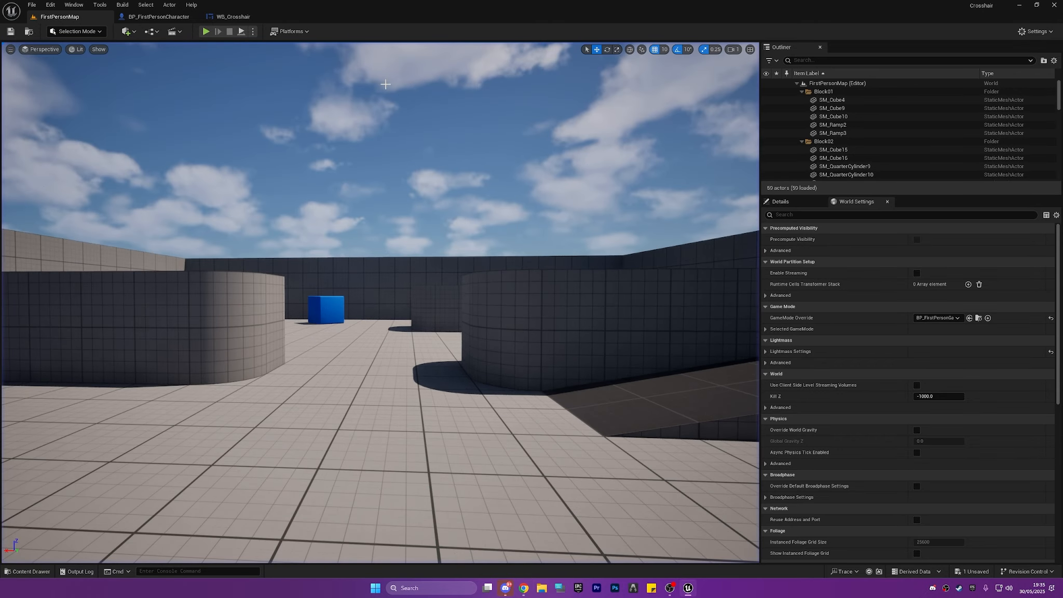
Return to the WB_Crosshair widget and search the computer for "crosshair".
left_click(234, 16)
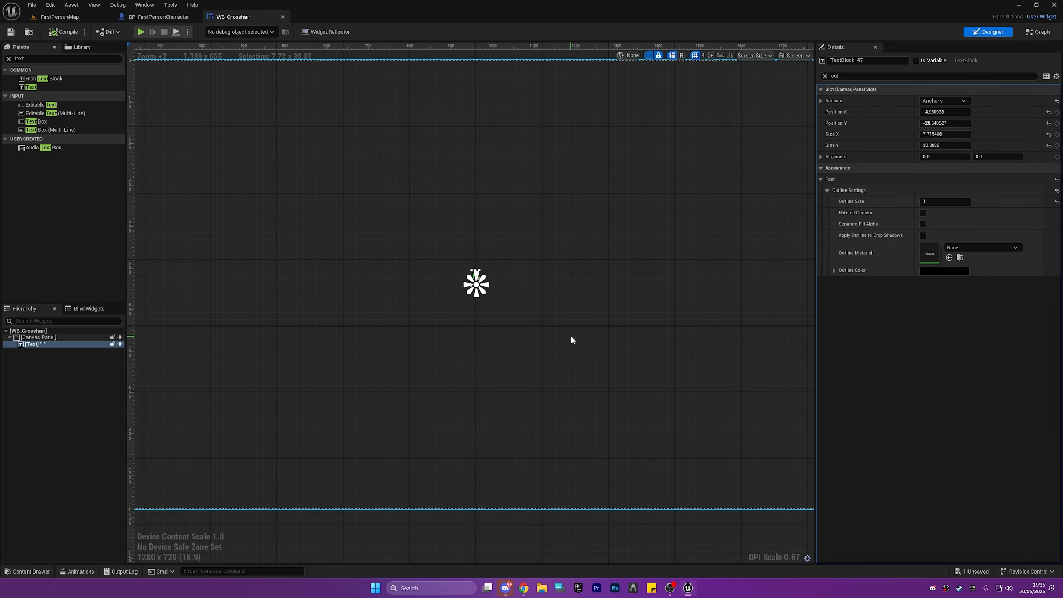
key("super")
type("cr")
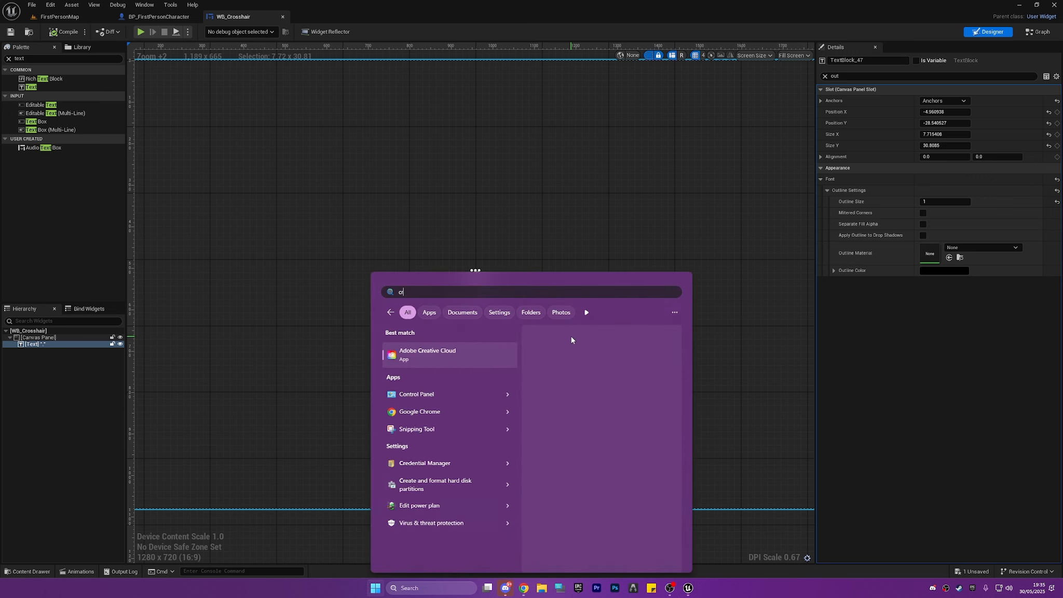
type("osshair")
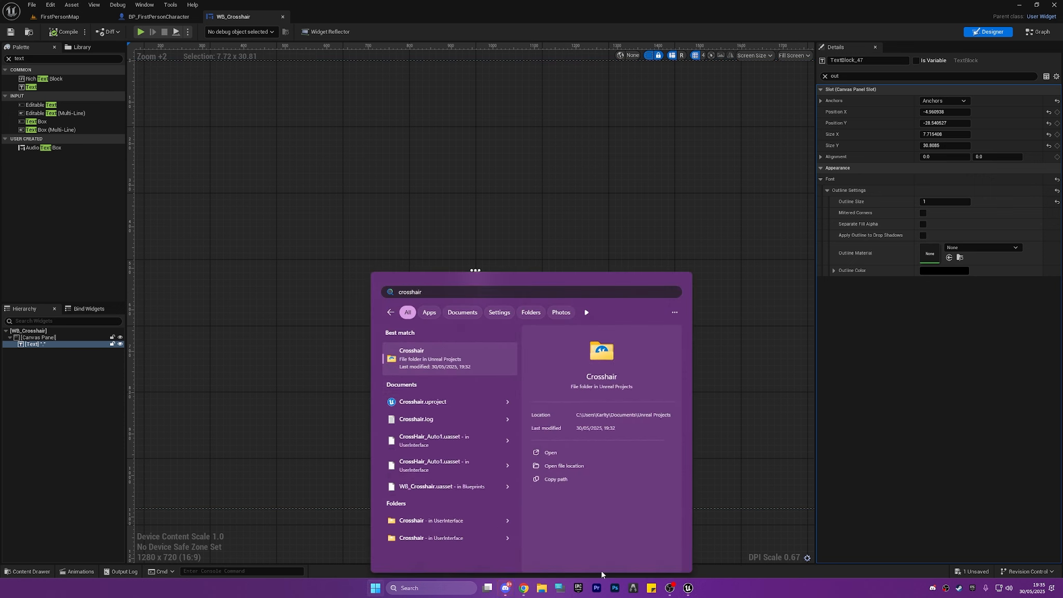
In File Explorer, search the 3TB External HDD (E:) for "cross" and select the CrossHair.png image.
left_click(542, 590)
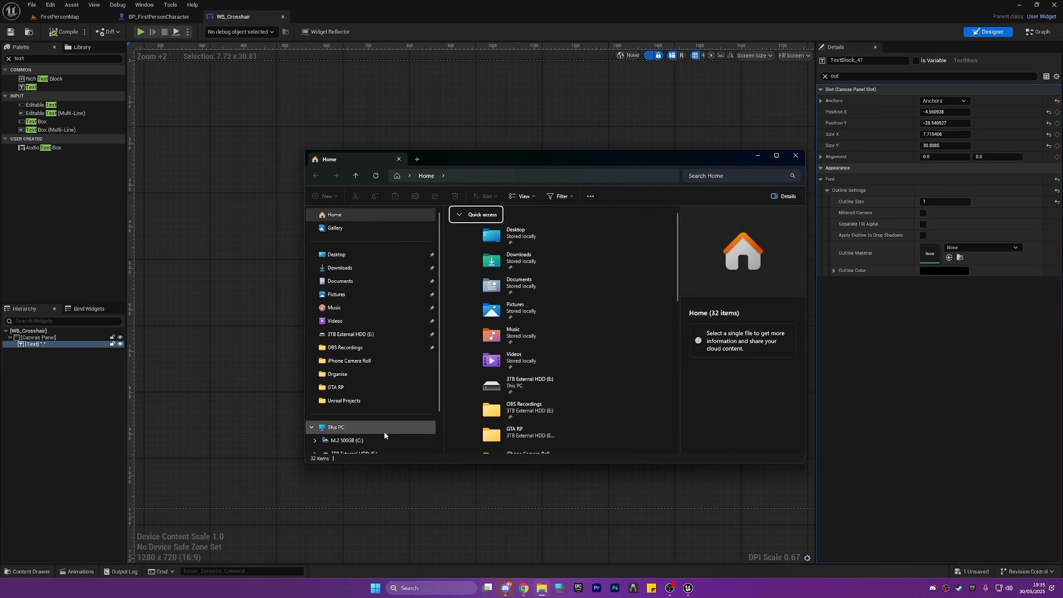
scroll(385, 435, "down", 1)
left_click(374, 424)
left_click(736, 177)
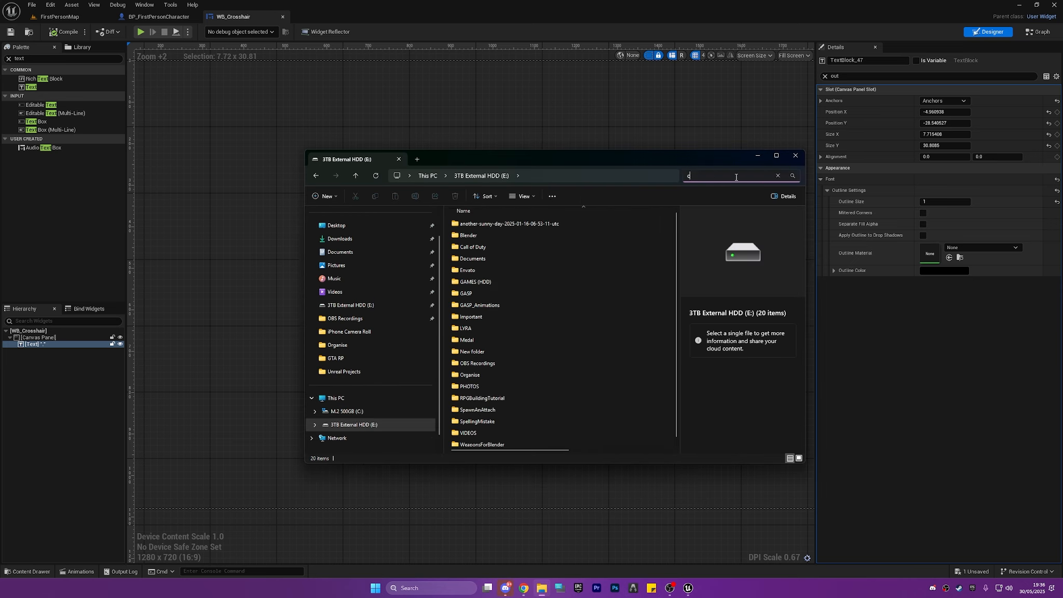
type("cross")
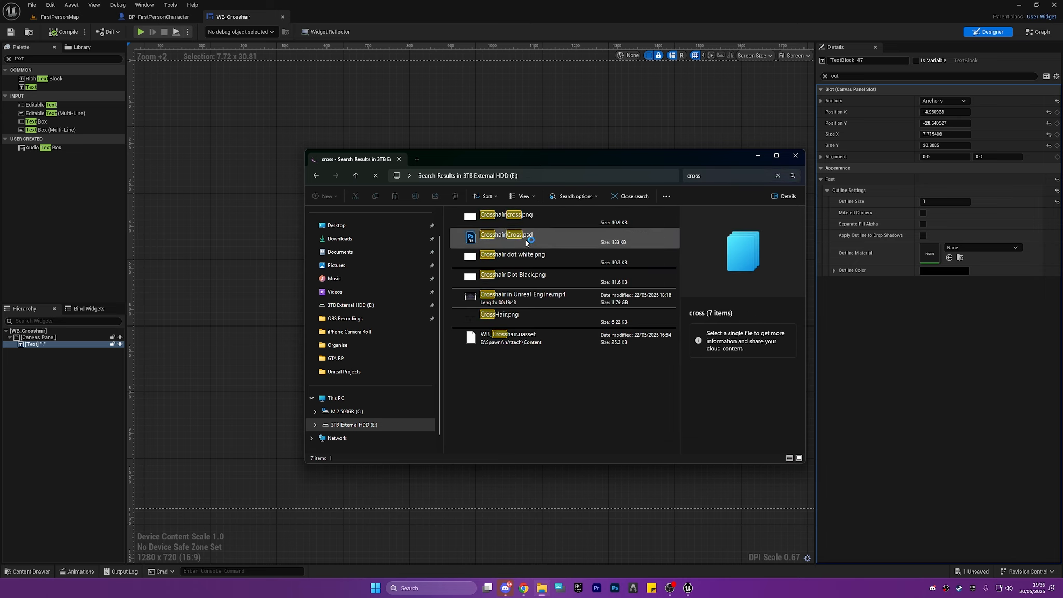
left_click(526, 255)
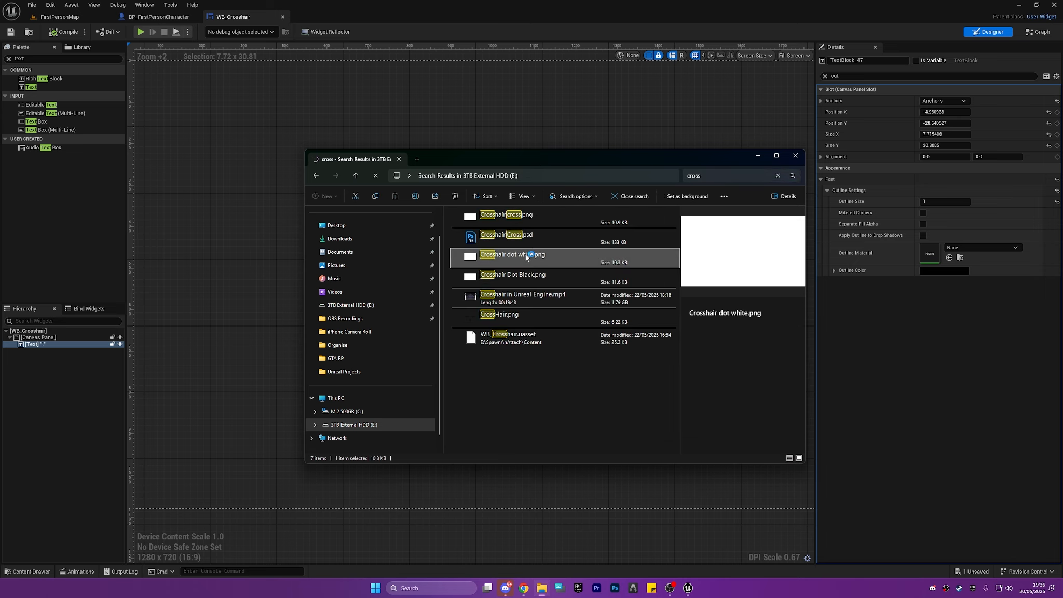
left_click(520, 320)
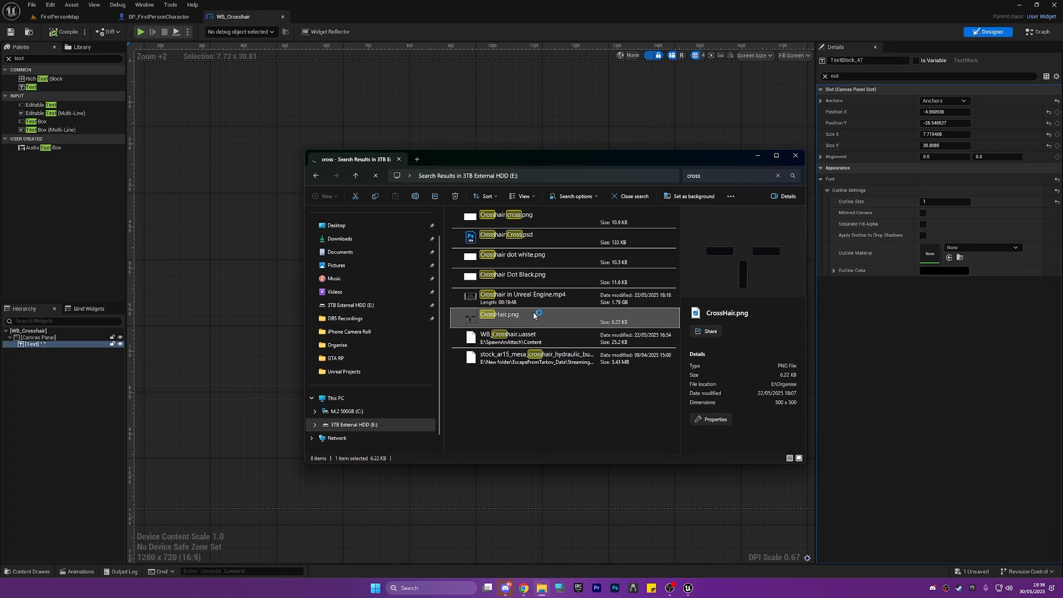
Import CrossHair.png from File Explorer into the project's FirstPerson Blueprints folder.
left_click(899, 402)
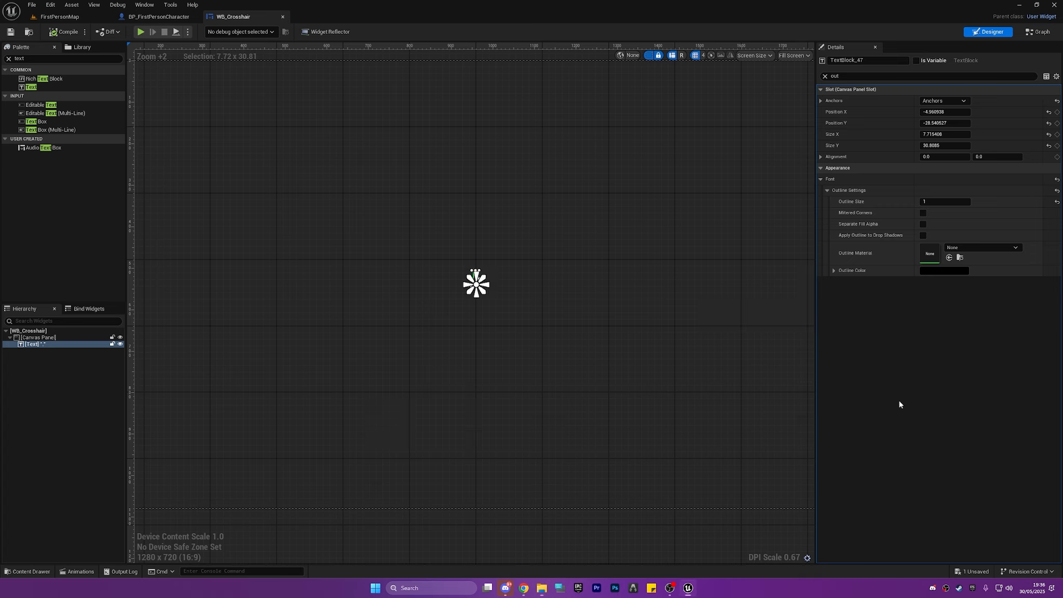
key("ctrl+space")
left_click(456, 465)
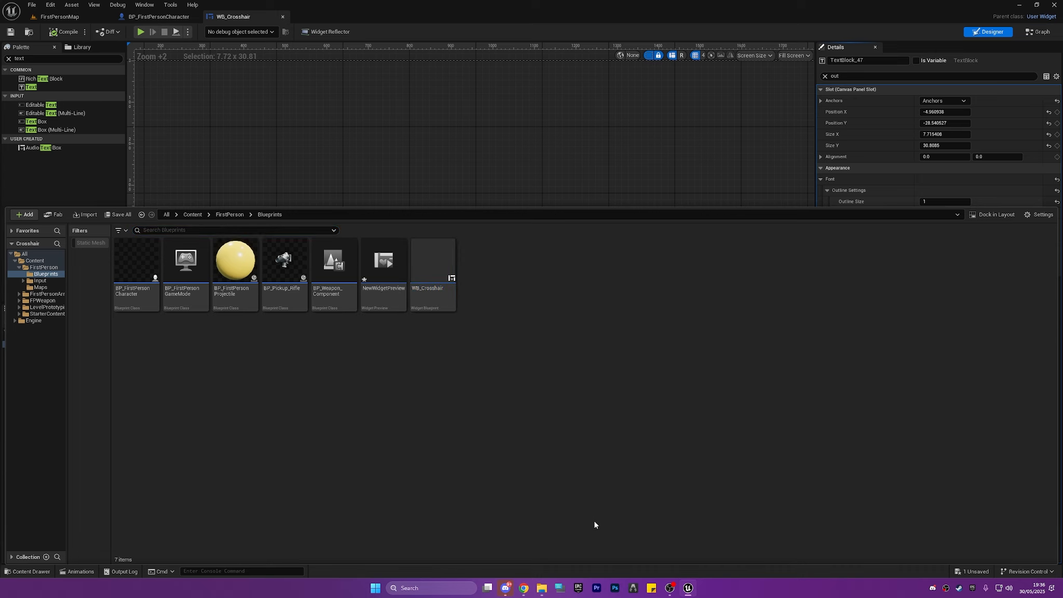
left_click(542, 588)
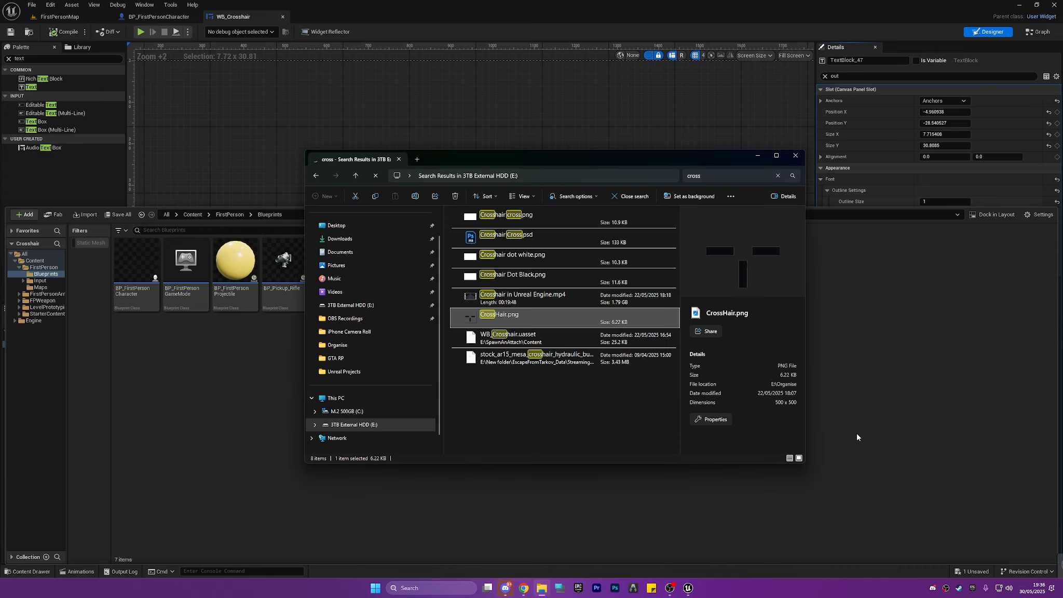
left_click_drag(500, 318, 858, 437)
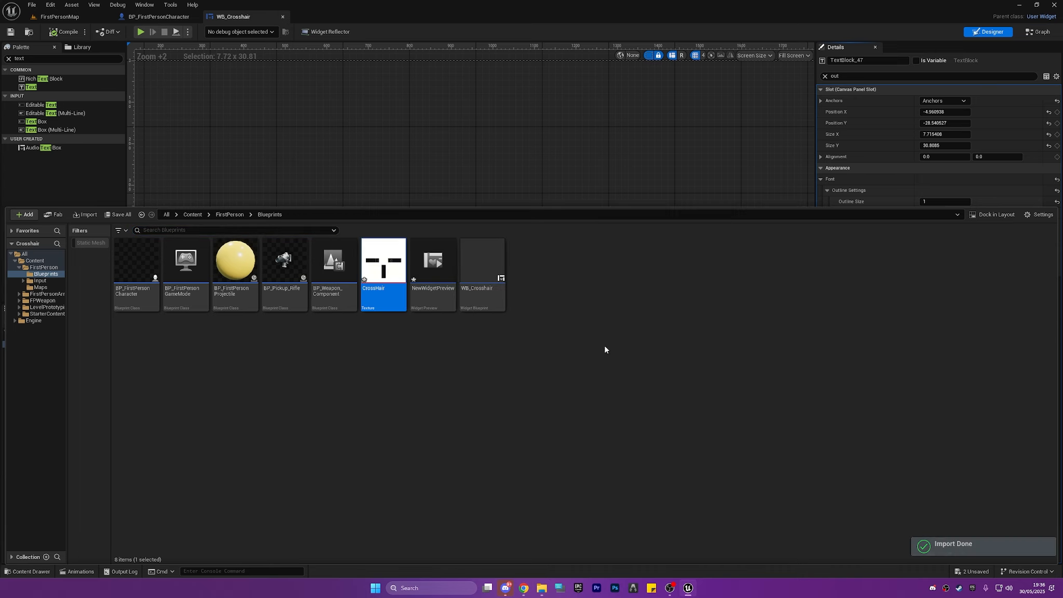
Open the imported CrossHair texture and examine its bars and transparent background up close.
double_click(388, 272)
scroll(364, 265, "up", 5)
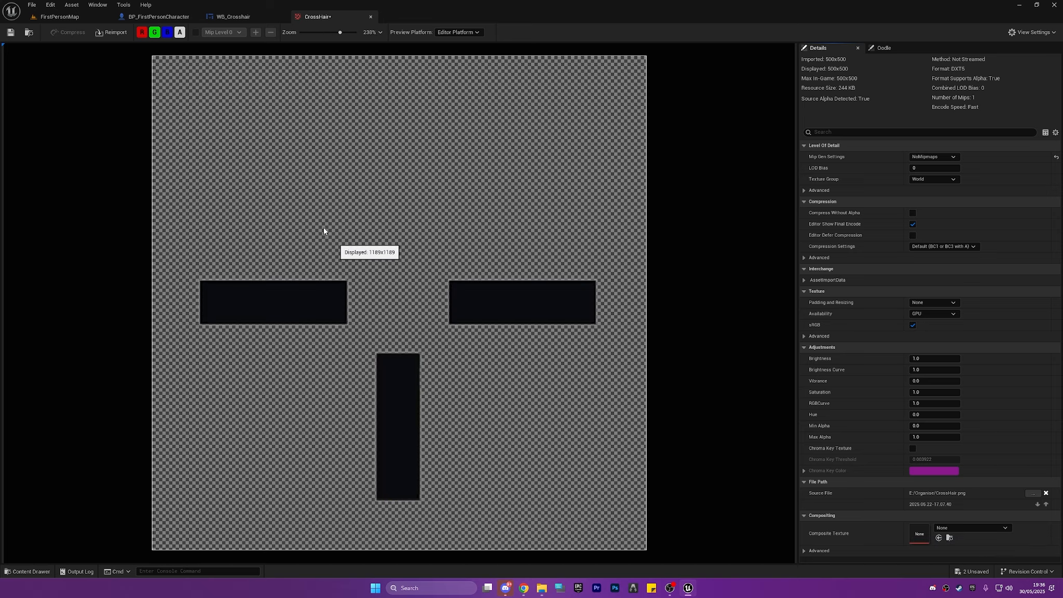
scroll(324, 230, "down", 6)
scroll(339, 285, "up", 6)
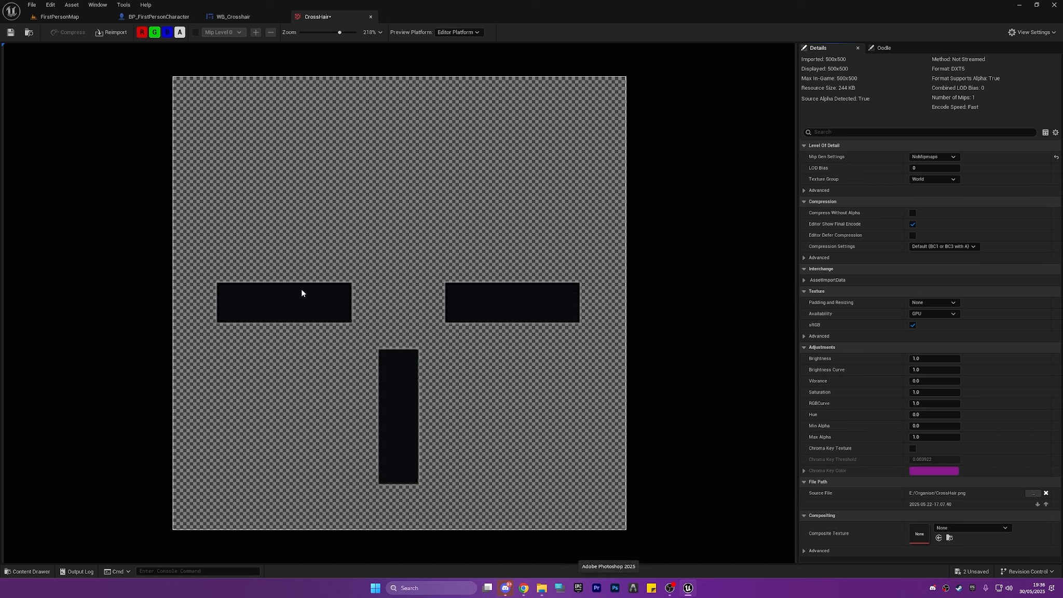
scroll(439, 289, "down", 8)
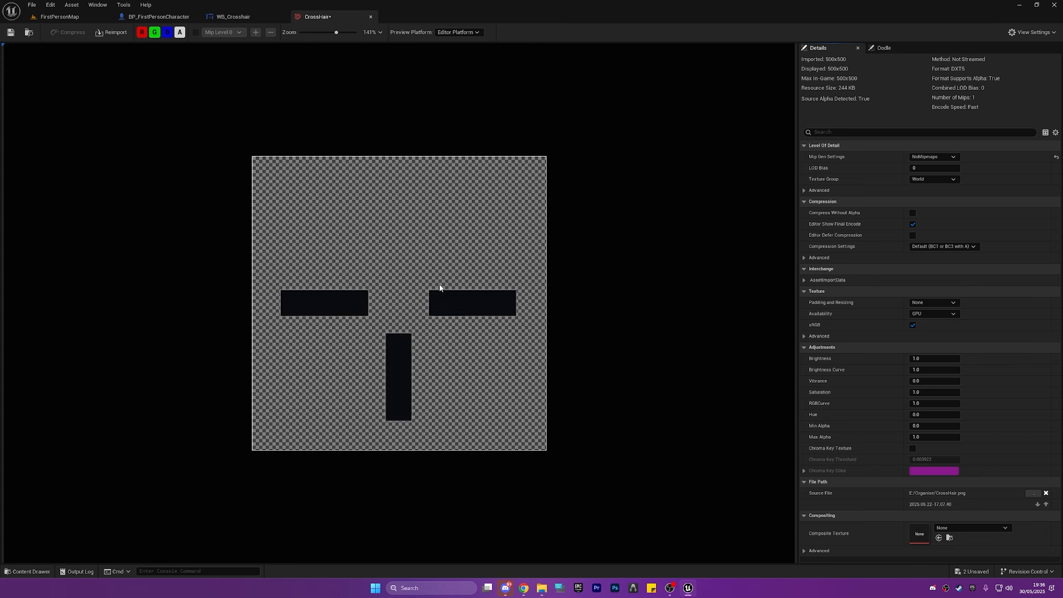
scroll(444, 293, "up", 10)
scroll(329, 176, "down", 5)
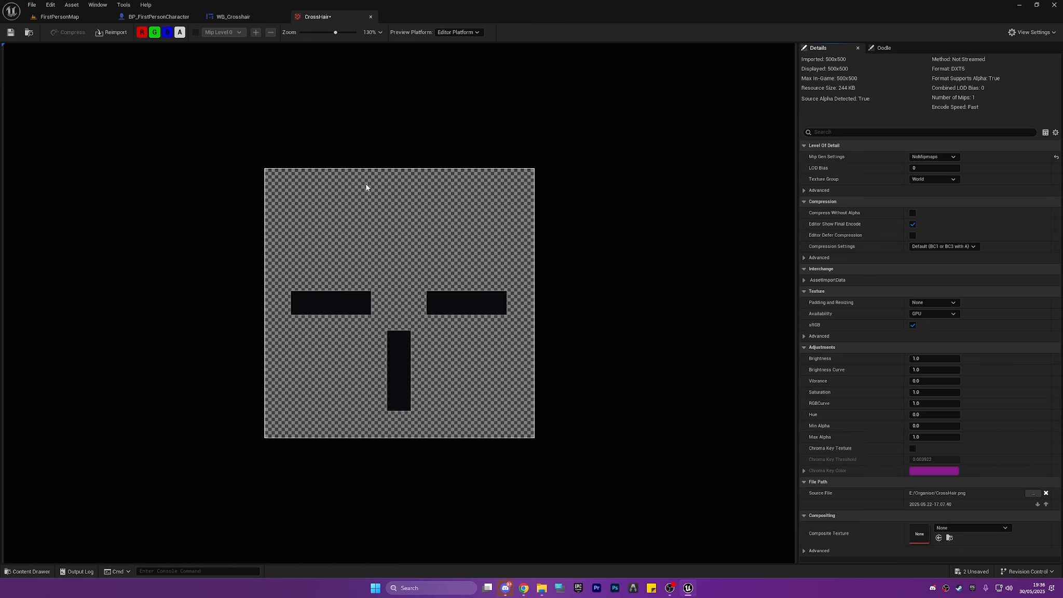
Return to the WB_Crosshair widget, find the Image widget in the palette and add it under the Canvas Panel.
key("ctrl+space")
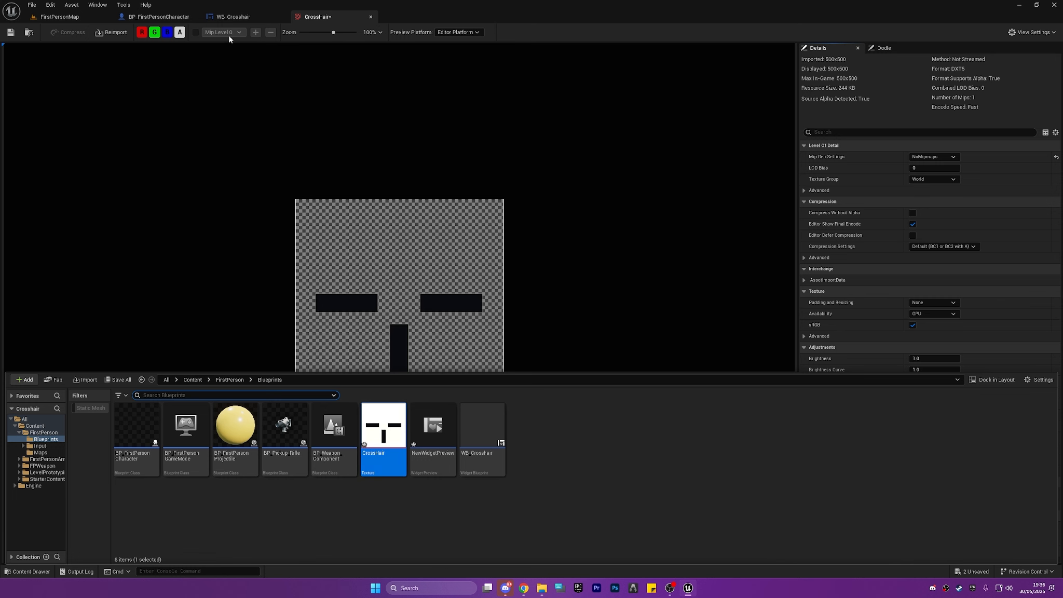
left_click(233, 17)
left_click(159, 16)
left_click(234, 16)
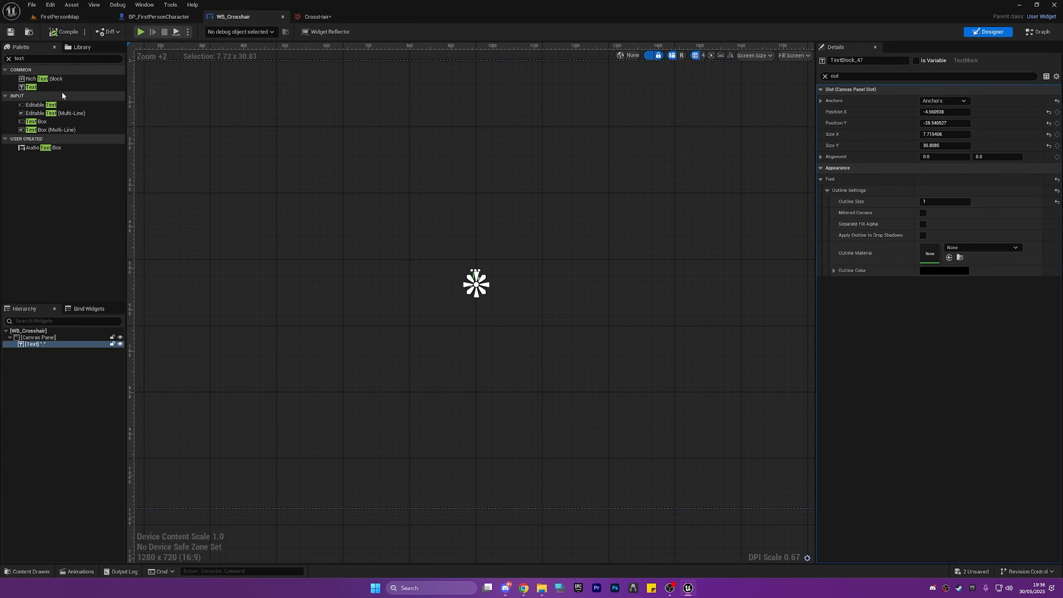
left_click(46, 346)
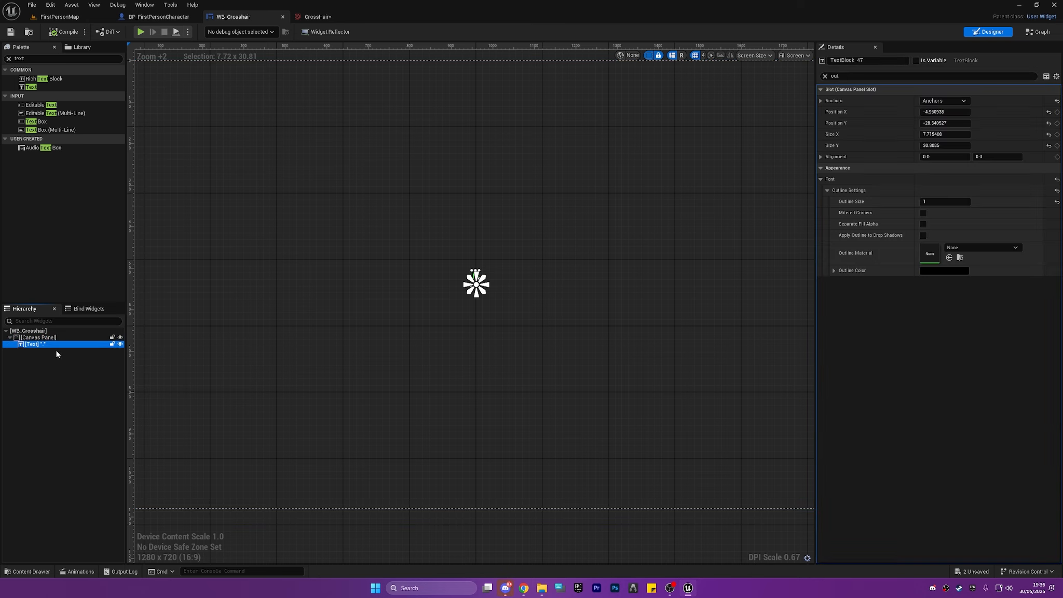
left_click(63, 373)
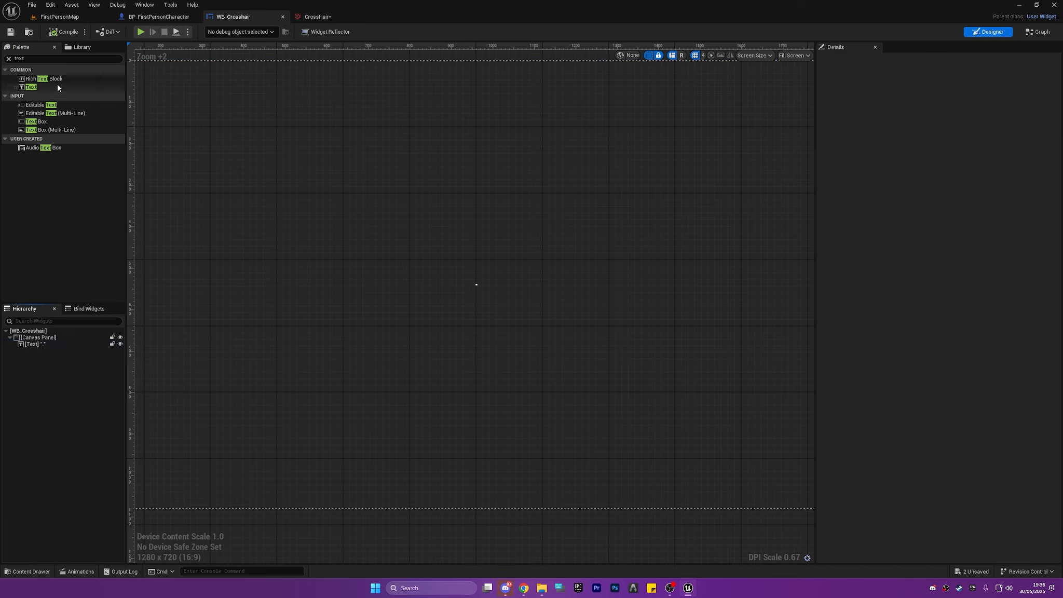
left_click(5, 55)
type("image")
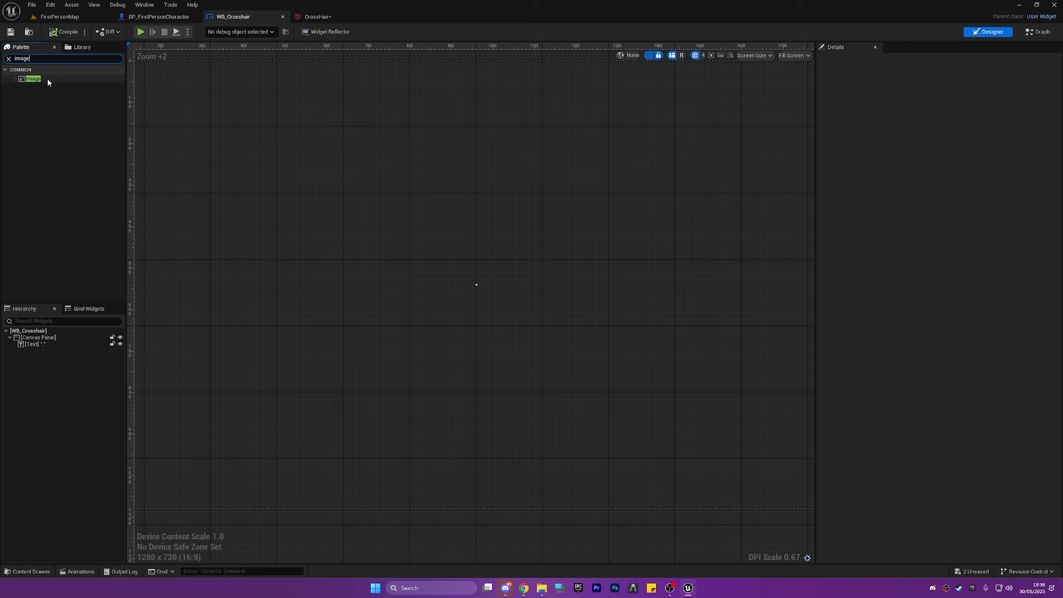
left_click_drag(47, 78, 59, 337)
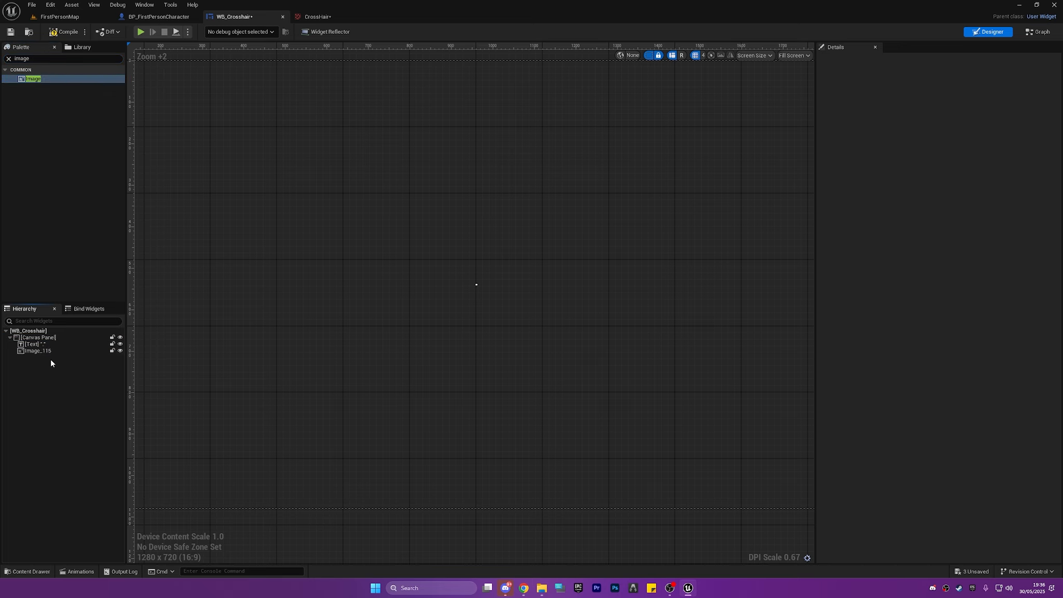
Anchor the new image to the canvas centre and move it there, to about X -45, Y -12.5.
left_click(49, 352)
scroll(259, 236, "down", 6)
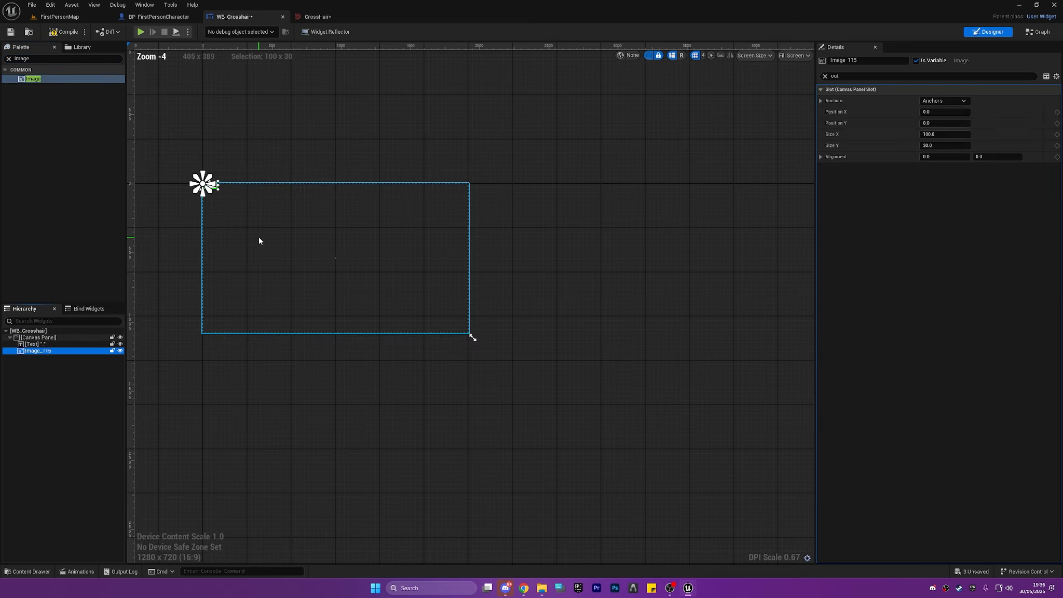
left_click(944, 103)
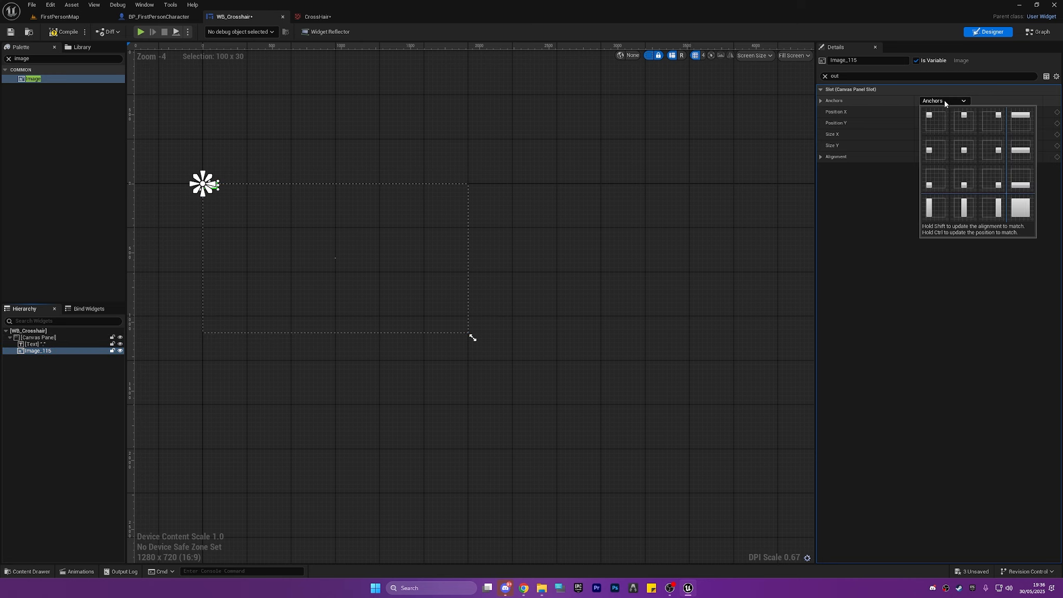
left_click(963, 146)
scroll(337, 238, "up", 3)
scroll(338, 237, "up", 2)
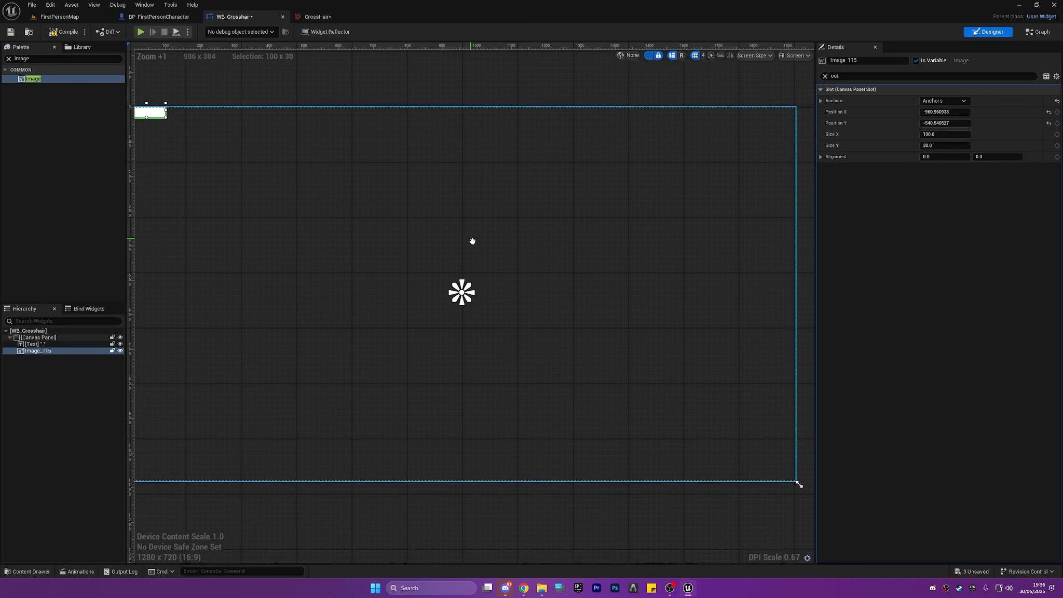
left_click_drag(159, 126, 685, 470)
left_click_drag(646, 423, 577, 355)
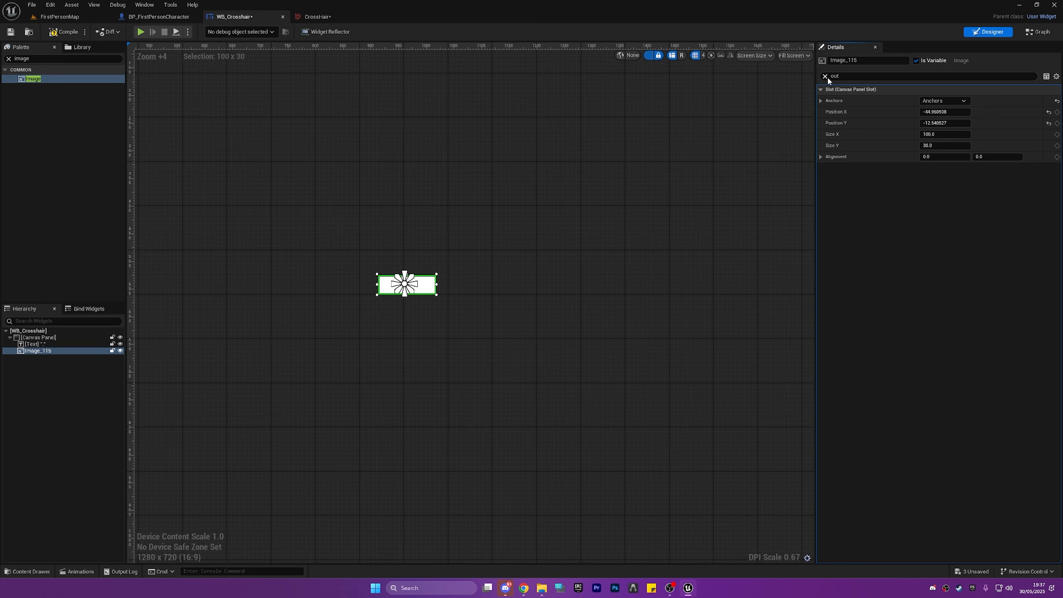
Clear the details filter and set the image's brush to the CrossHair texture.
left_click(825, 76)
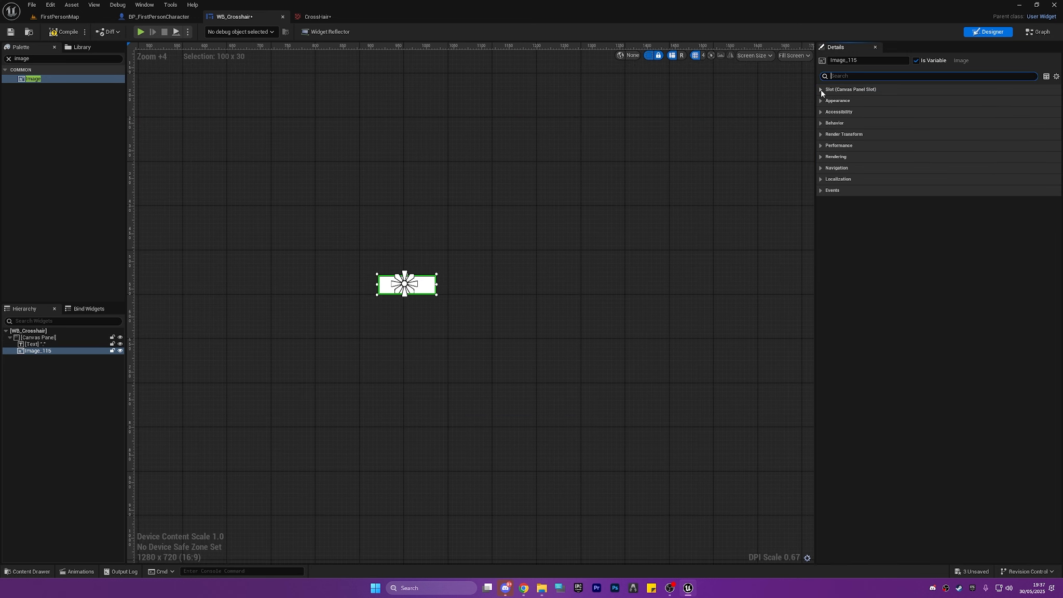
left_click(820, 90)
left_click(821, 90)
left_click(821, 100)
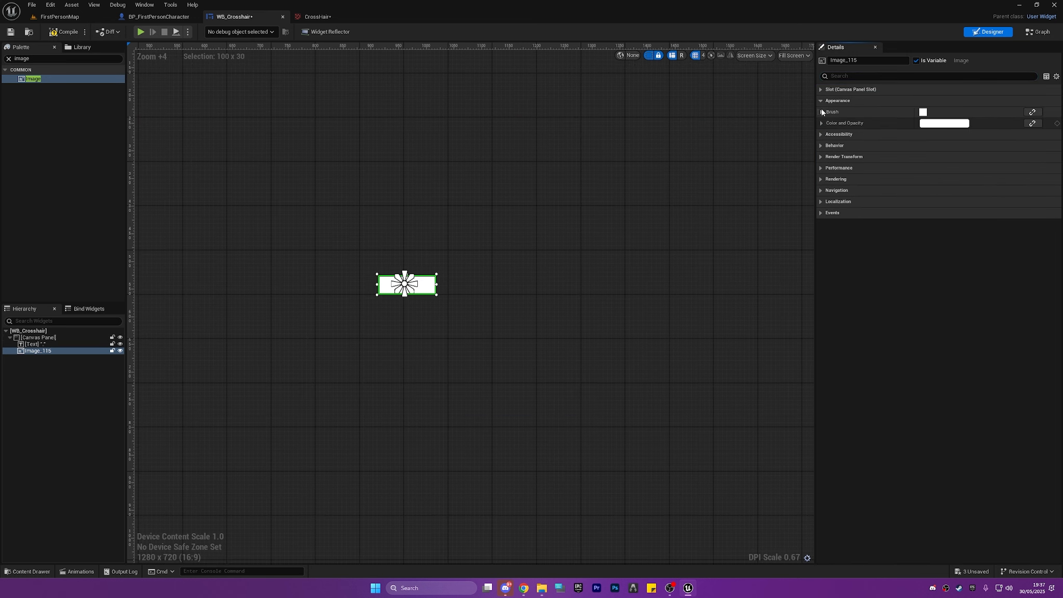
left_click(821, 111)
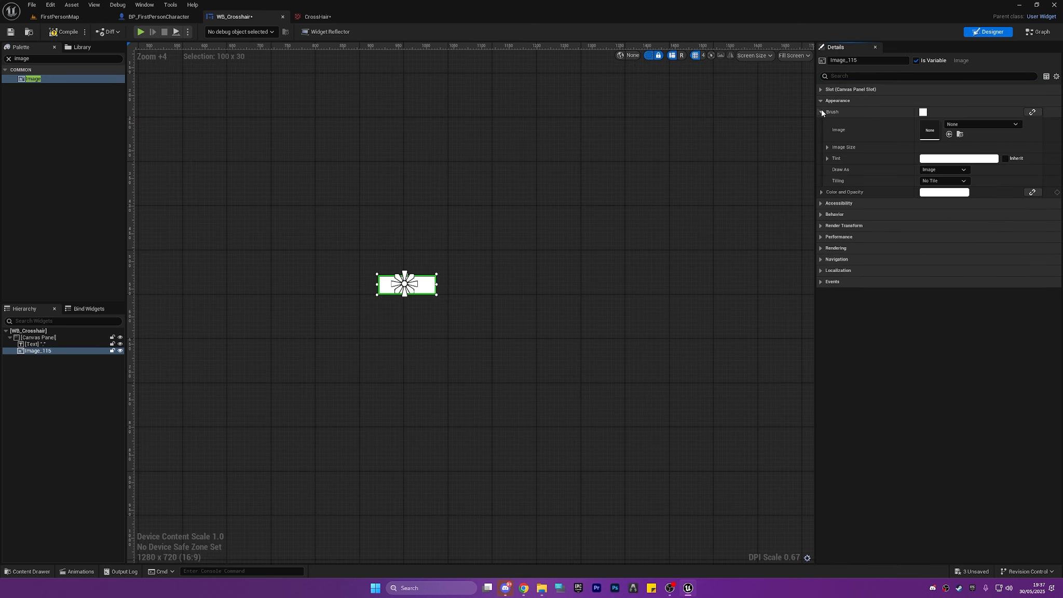
left_click(966, 125)
type("c")
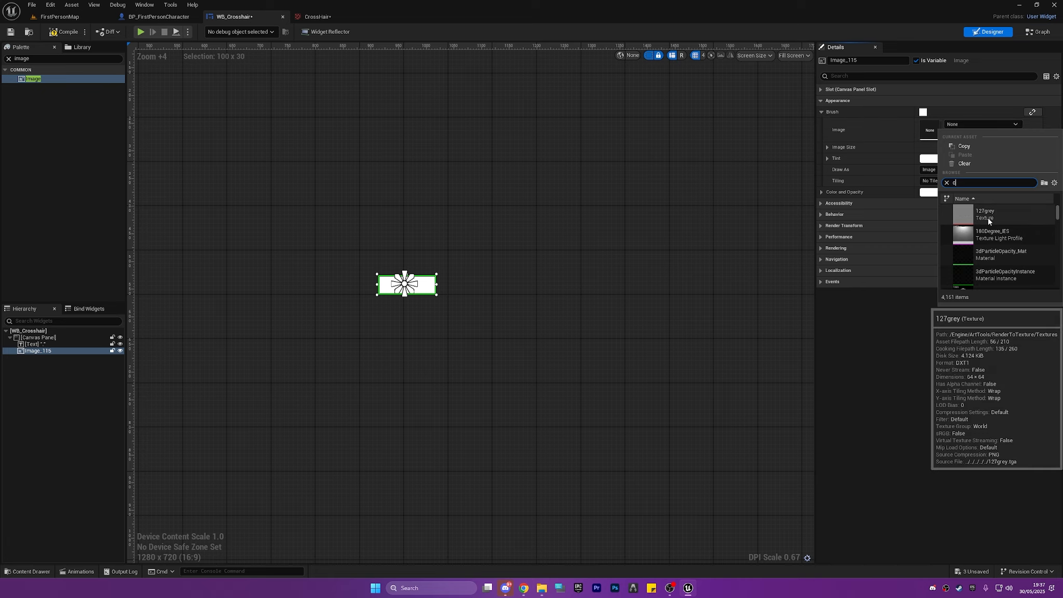
type("ros")
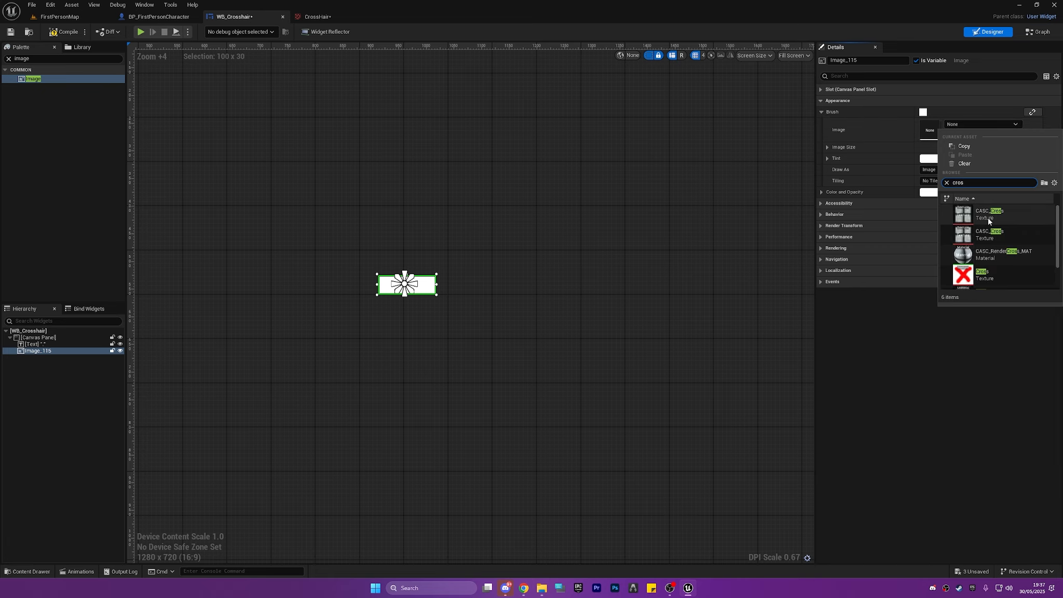
type("sha")
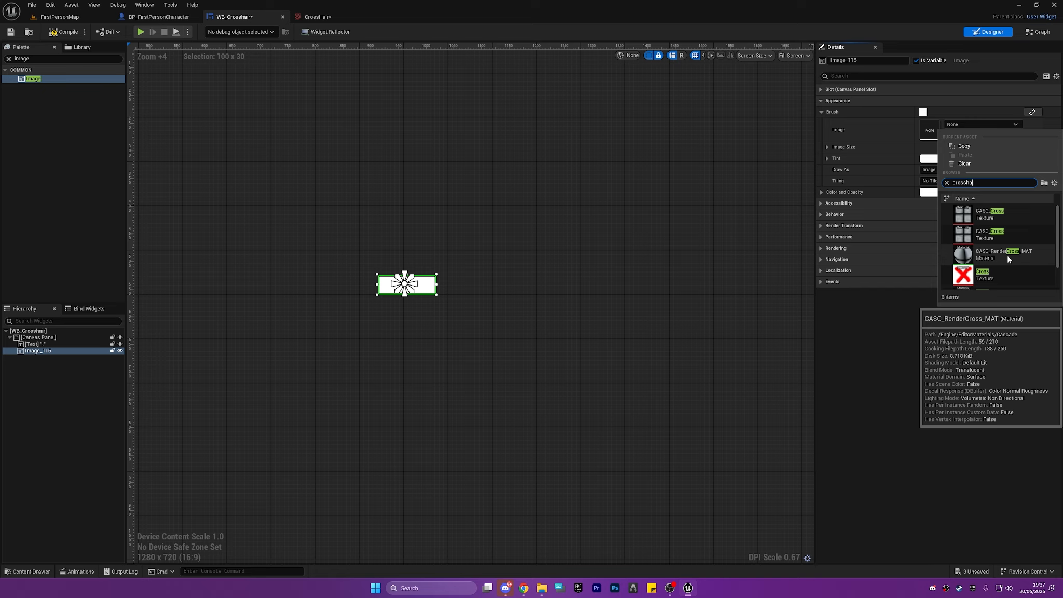
left_click(1000, 215)
scroll(417, 308, "up", 13)
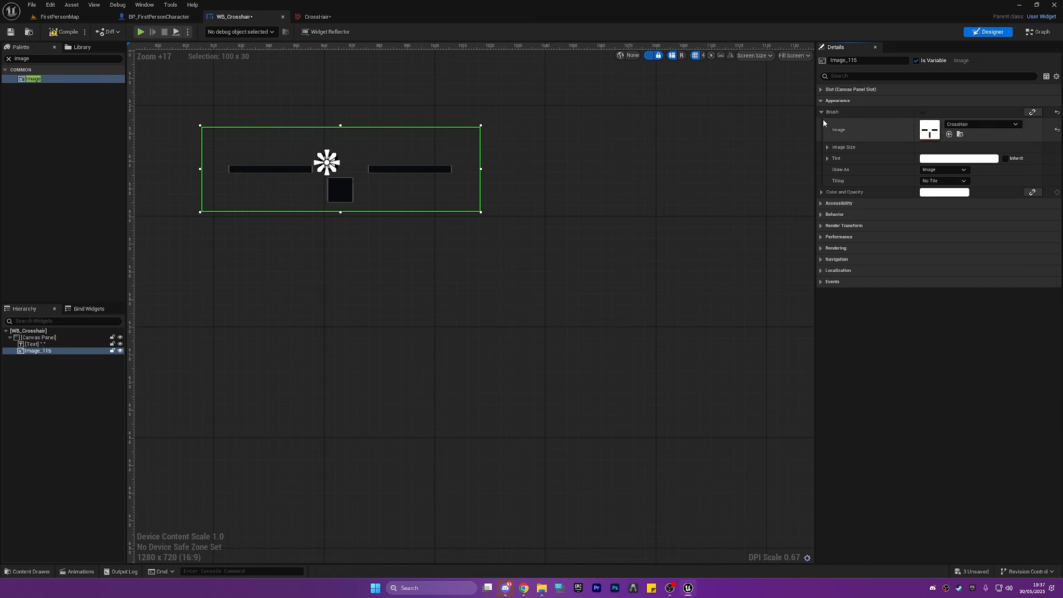
Make the crosshair image 100 by 100 and centre it around the middle anchor at about X -48.5, Y -48.5.
left_click(821, 89)
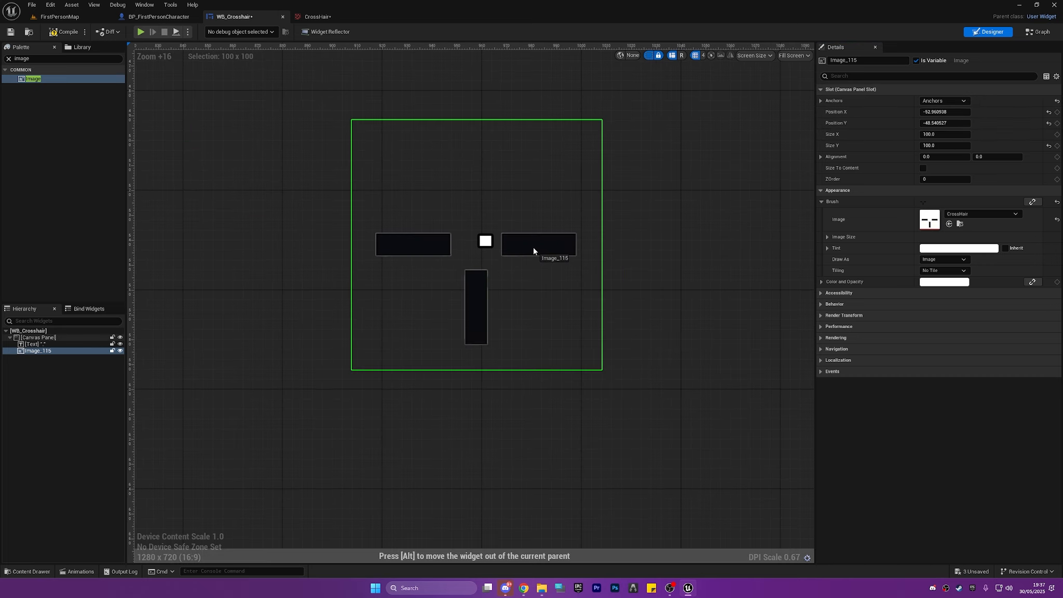
left_click_drag(534, 247, 534, 246)
left_click(938, 102)
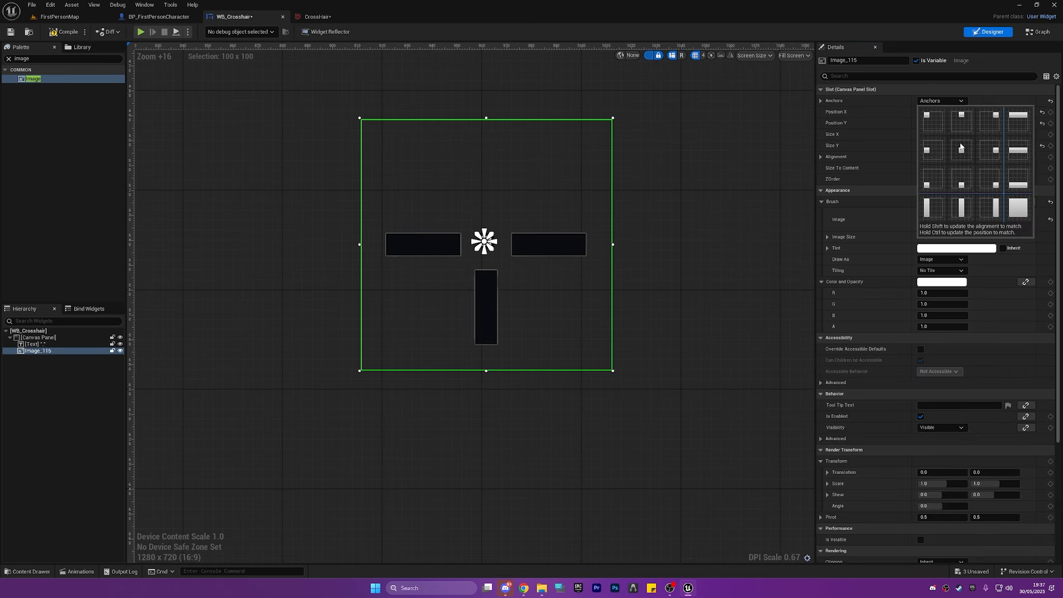
left_click(961, 147)
scroll(512, 206, "up", 4)
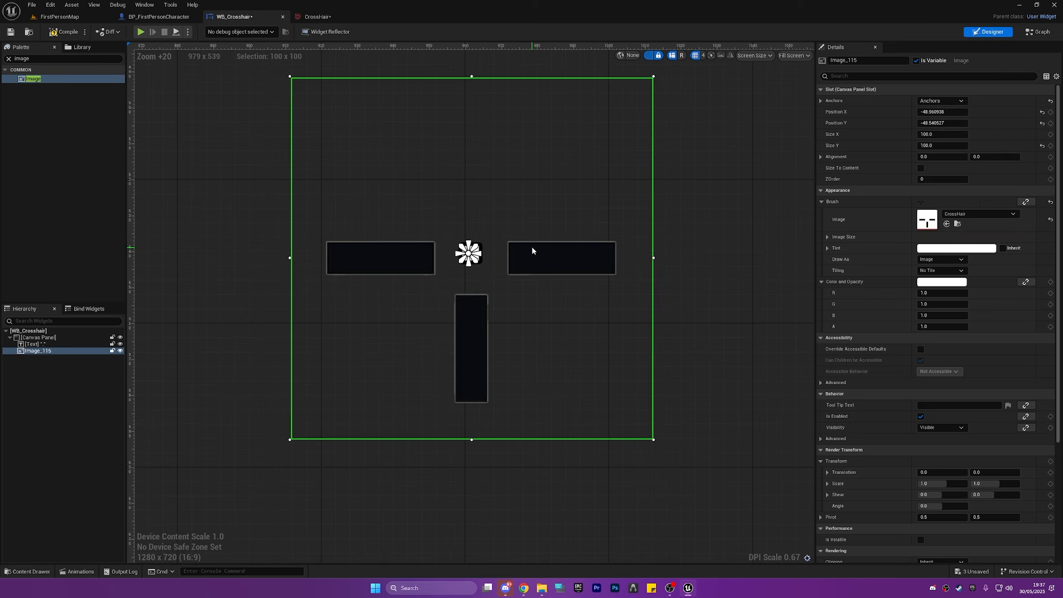
left_click_drag(532, 248, 534, 254)
Set the crosshair image's size to 20 by 20 and move it over the centre anchor, about X -9, Y -8.5.
left_click_drag(654, 76, 379, 367)
left_click(947, 123)
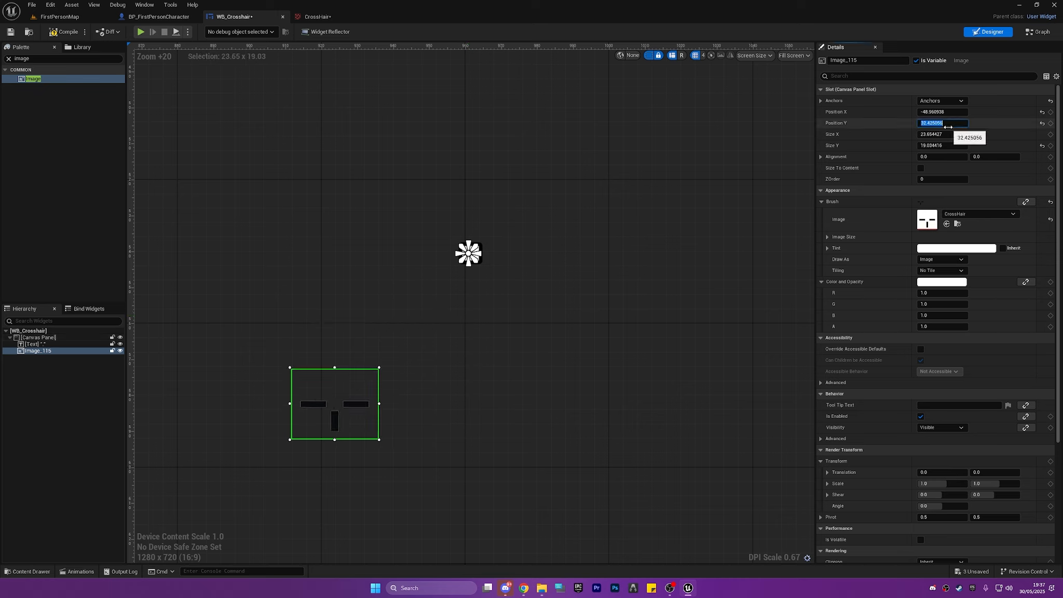
type("20")
key("Tab")
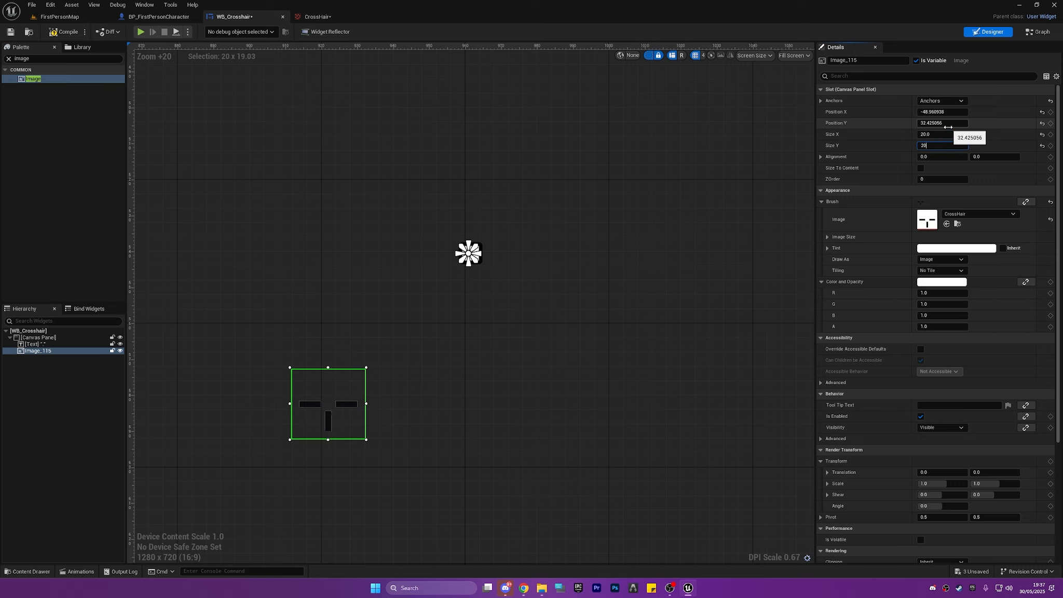
type("20")
key("Return")
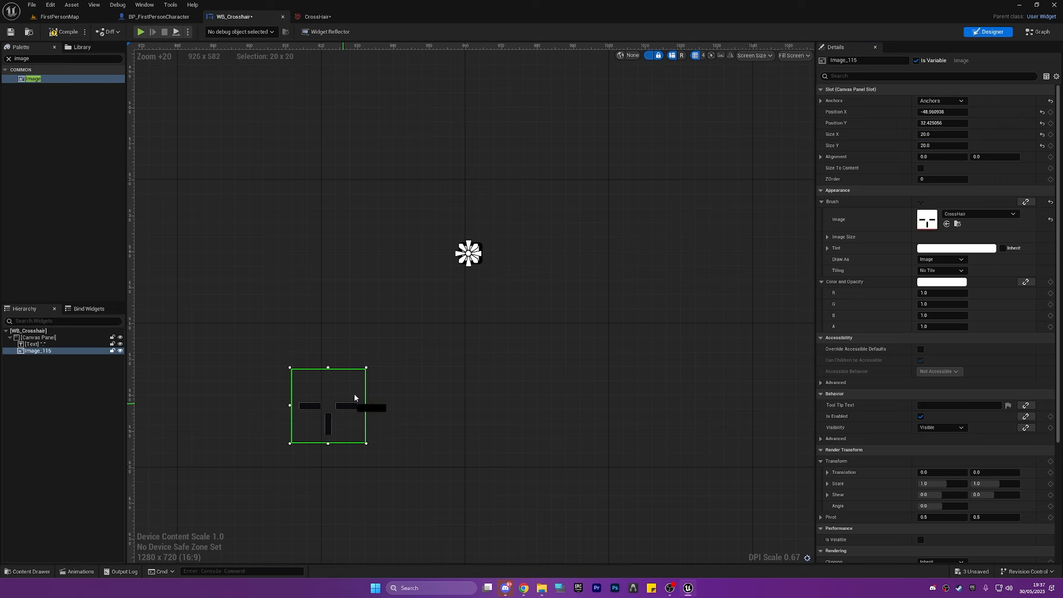
left_click_drag(354, 395, 486, 262)
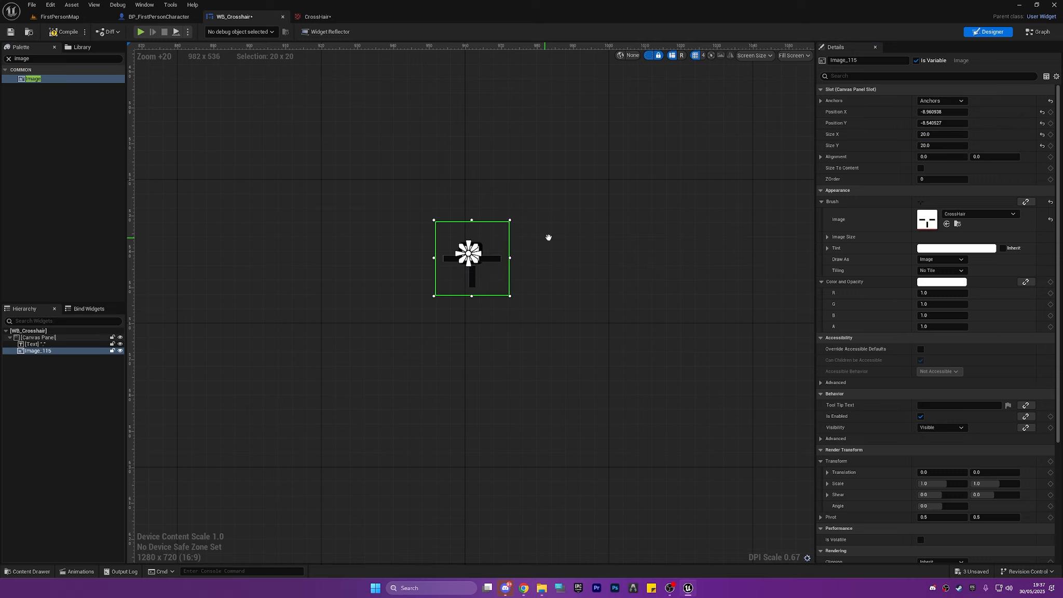
Delete the dot text block from the Canvas Panel, keeping only the crosshair image.
right_click_drag(549, 237, 552, 300)
left_click_drag(493, 319, 496, 317)
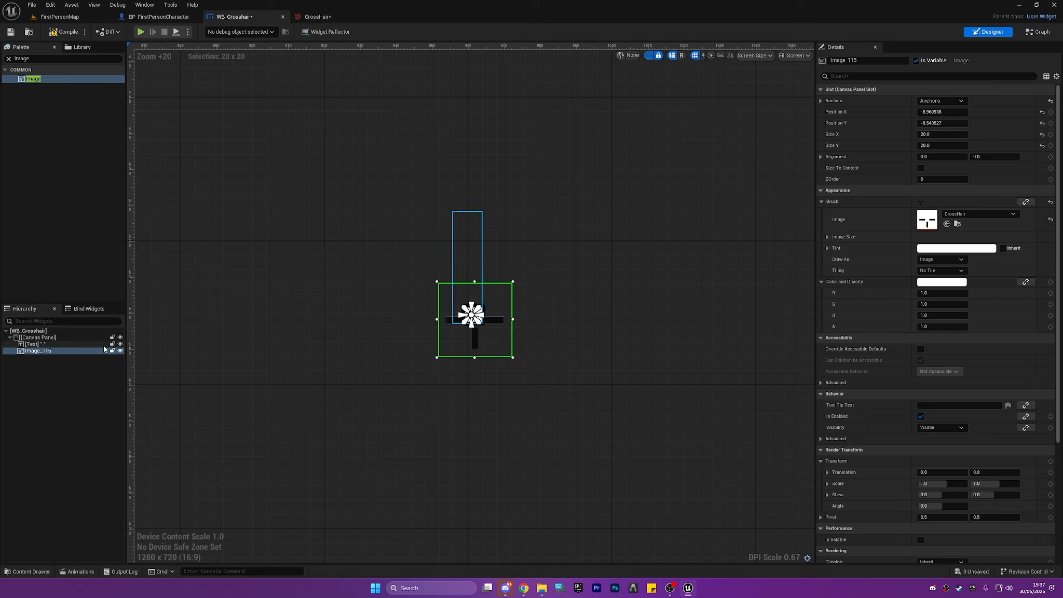
left_click(78, 345)
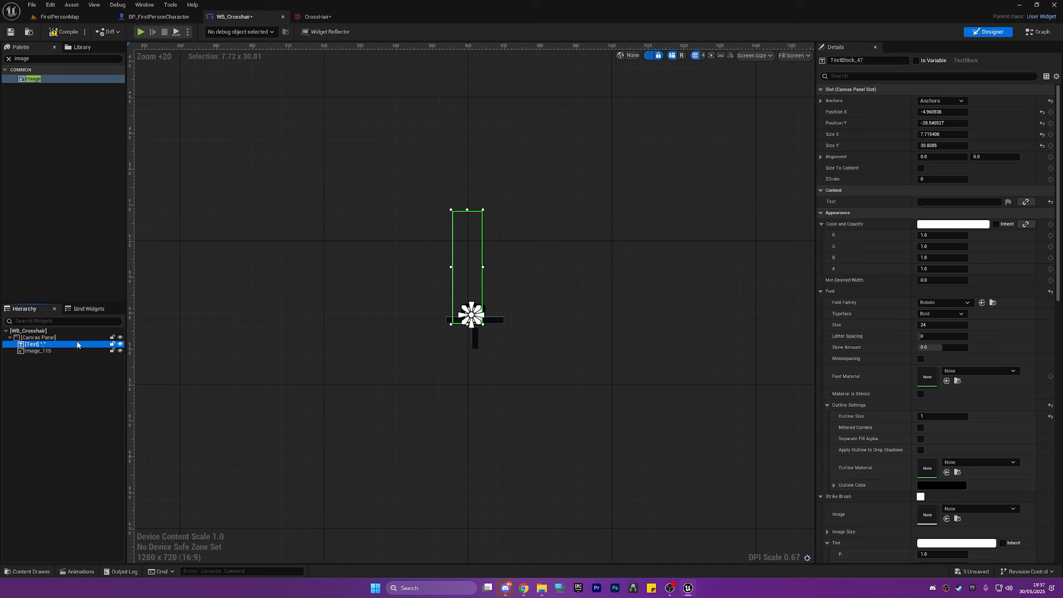
key("Delete")
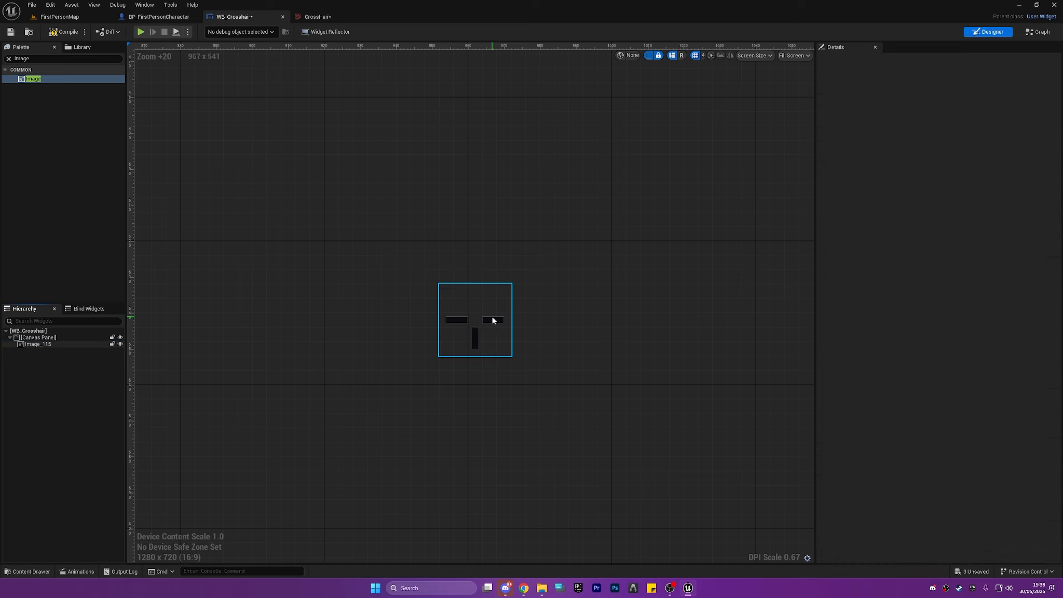
With grid snapping off, centre the crosshair image precisely on the anchor at about X -10, Y -10.3.
left_click_drag(491, 317, 492, 320)
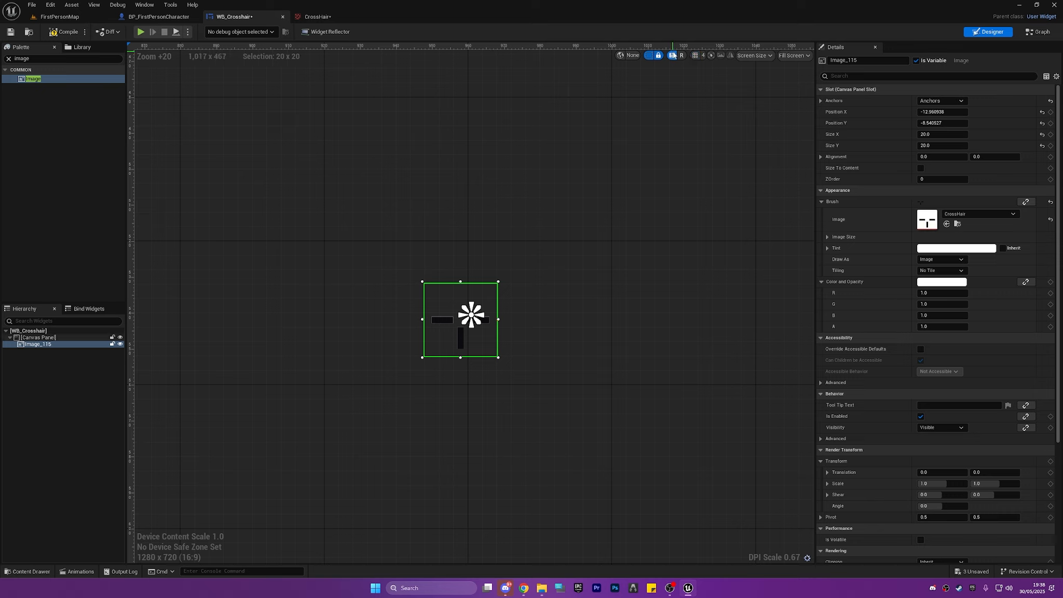
left_click_drag(449, 336, 495, 313)
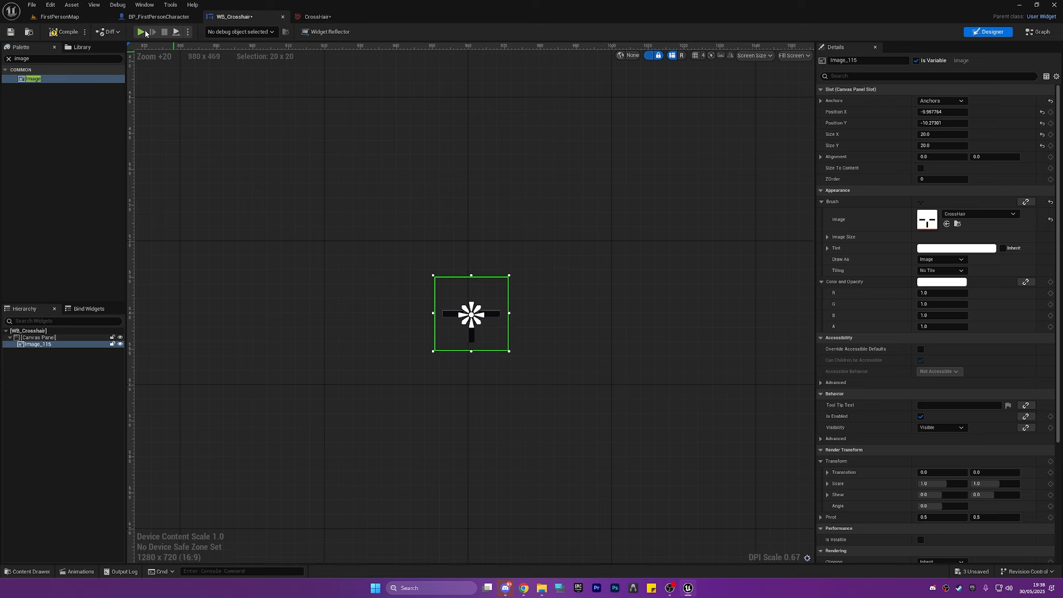